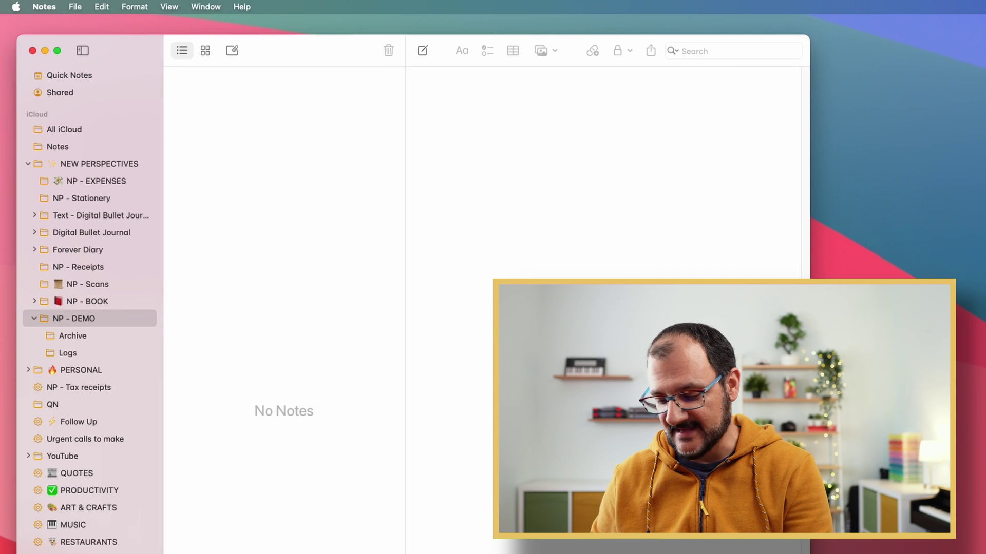
Create a new note in the NP - DEMO folder with the title "My new ideas."
{"action": "key", "text": "super+n"}
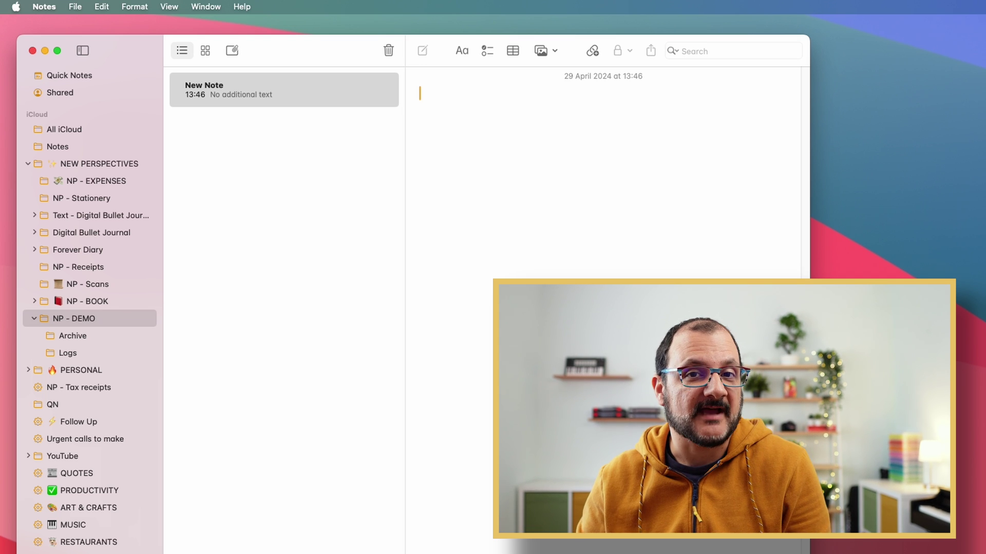
{"action": "type", "text": "my new ideas."}
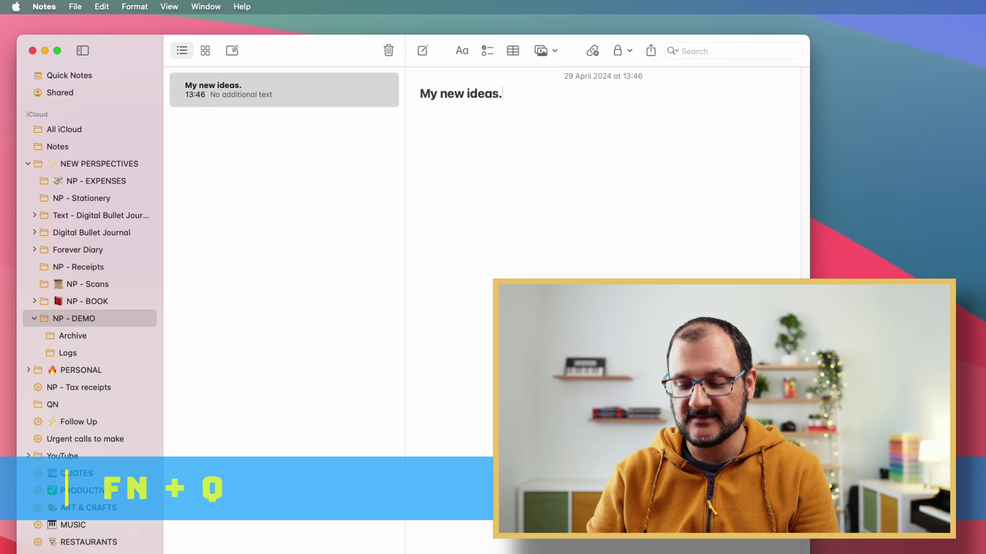
Open the "Today's log" quick note and add the lines "Idea #1" and "New idea here!", separated by a blank line
{"action": "key", "text": "fn+q"}
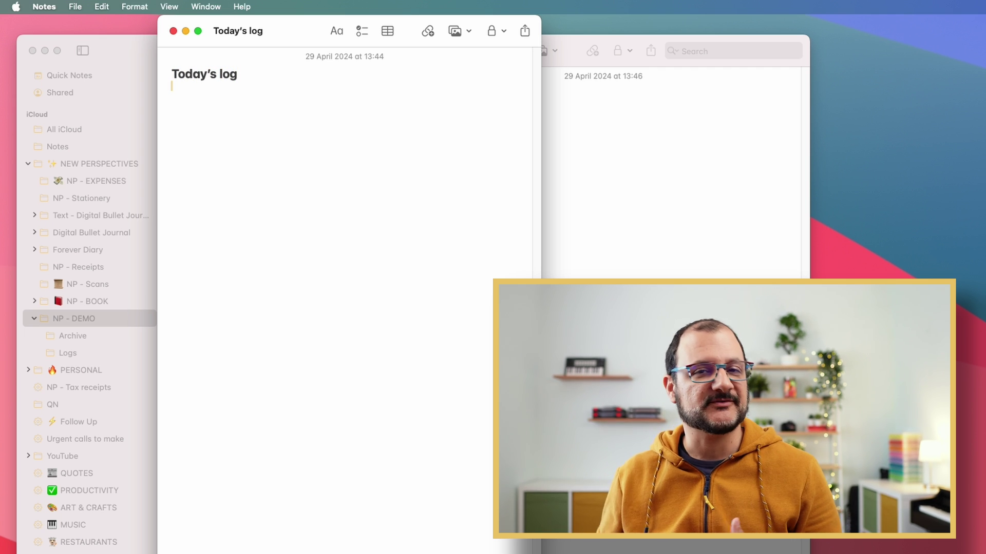
{"action": "key", "text": "Return"}
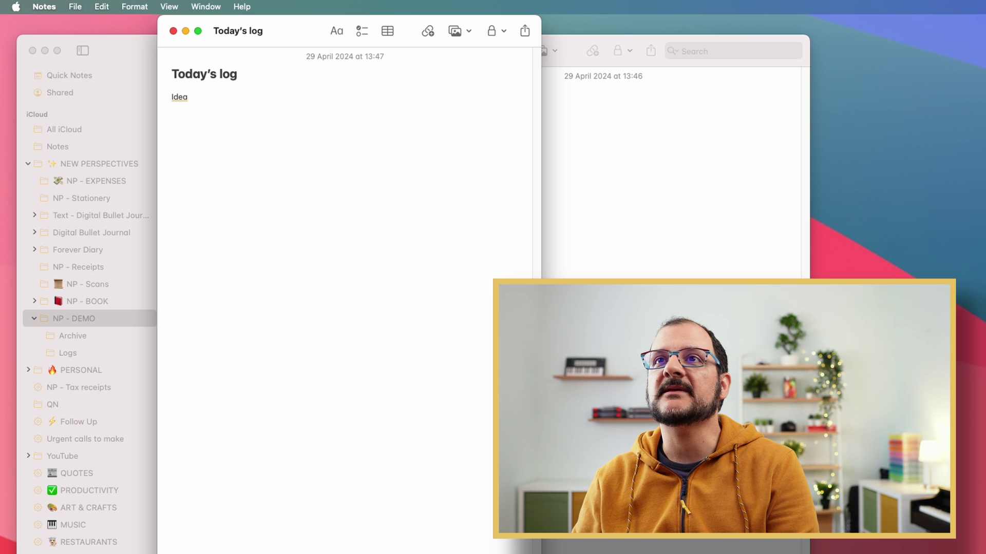
{"action": "type", "text": "Idea #1"}
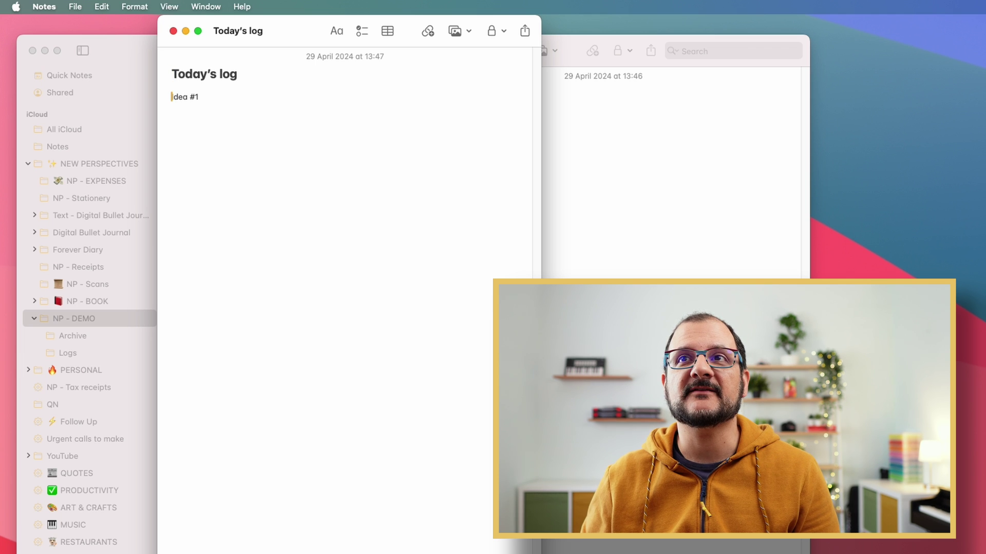
{"action": "key", "text": "Return"}
{"action": "key", "text": "Return"}
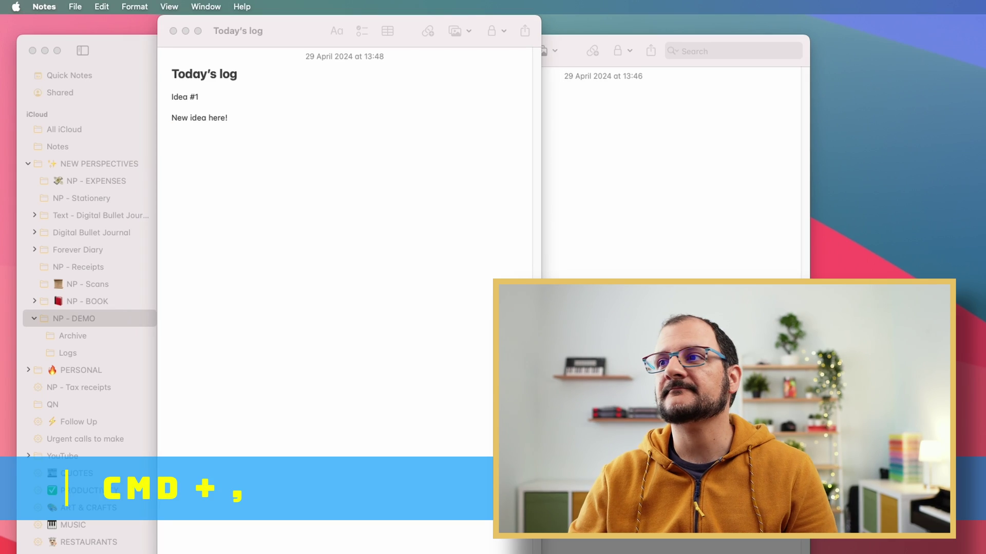
Review the "Always resume to last Quick Note" option in the Notes settings and close them
{"action": "key", "text": "super+comma"}
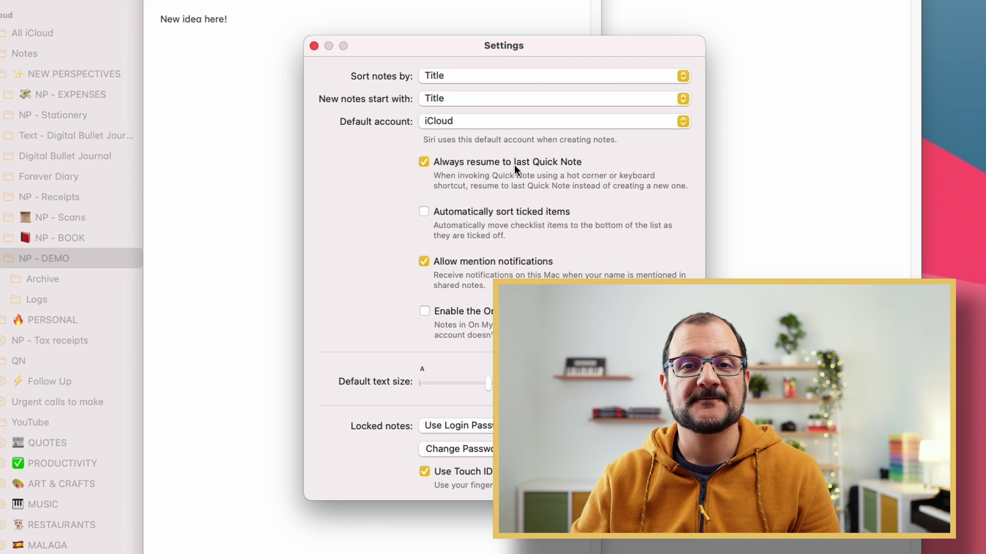
{"action": "left_click", "coordinate": [424, 161]}
{"action": "left_click", "coordinate": [313, 45]}
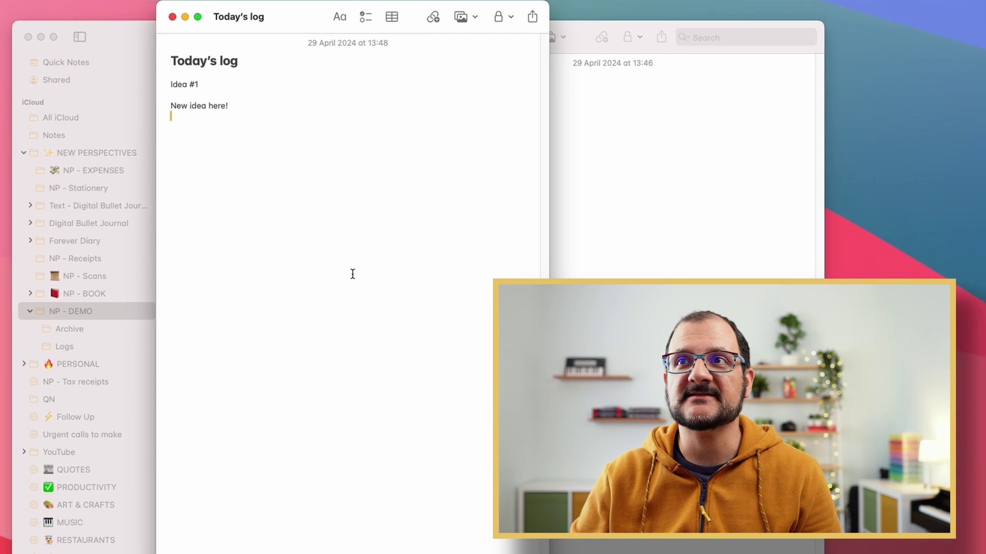
Close the "Today's log" quick note and call up the quick note again
{"action": "left_click", "coordinate": [173, 31]}
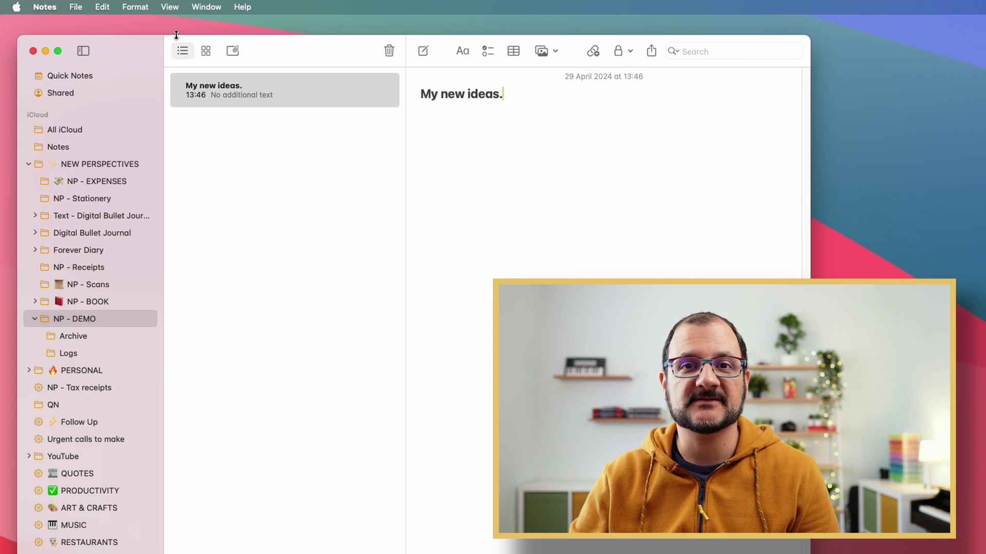
{"action": "key", "text": "fn+q"}
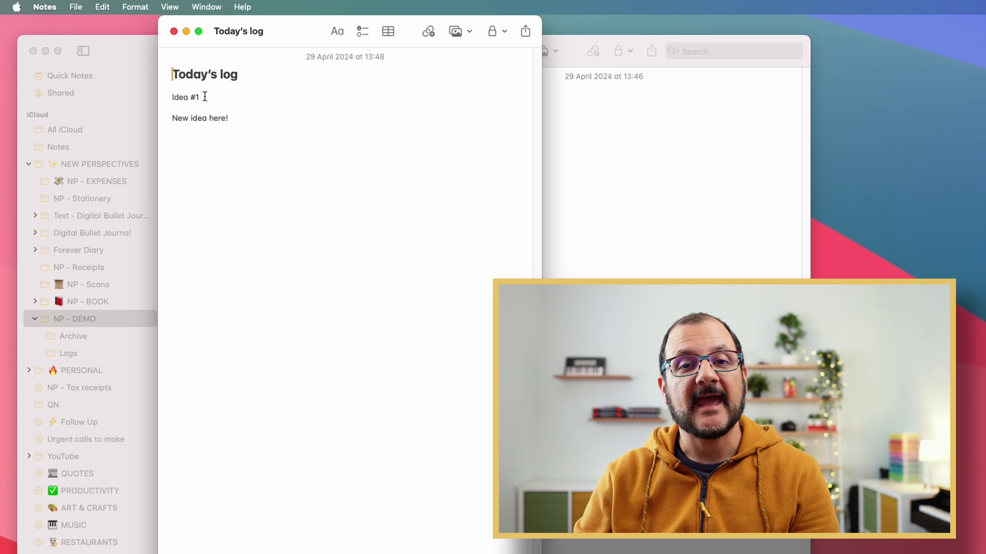
Bring the main window with "My new ideas." to the front and quit Notes
{"action": "key", "text": "super+grave"}
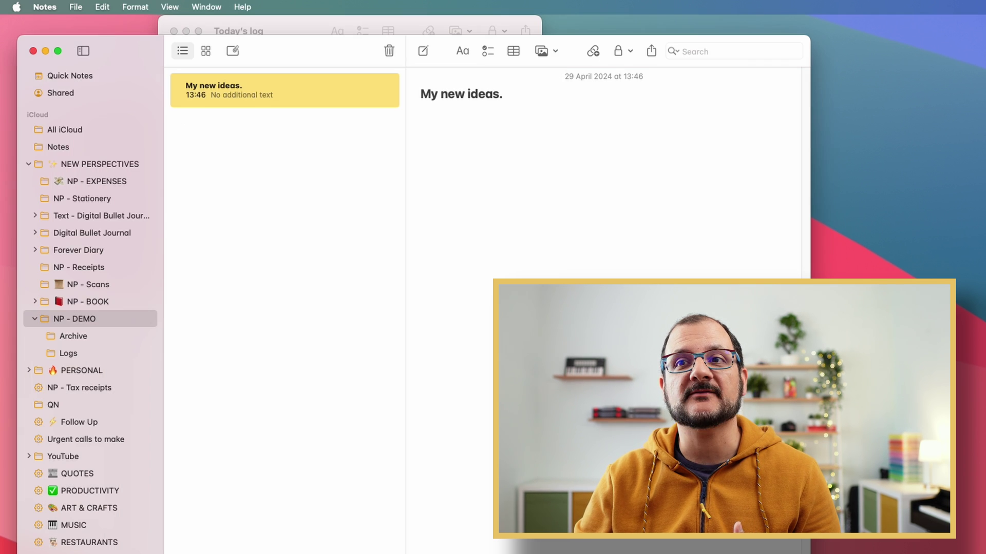
{"action": "left_click", "coordinate": [56, 6]}
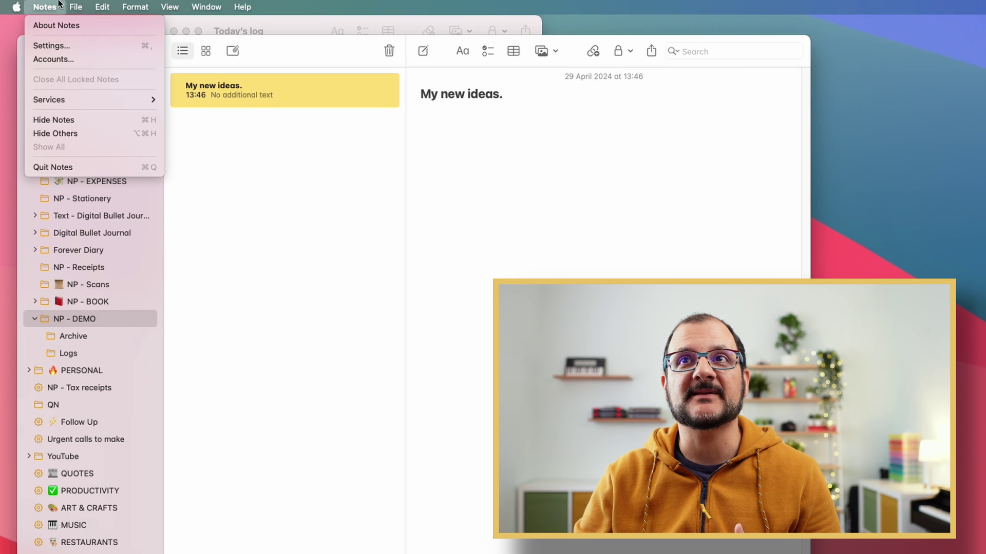
{"action": "left_click", "coordinate": [81, 177]}
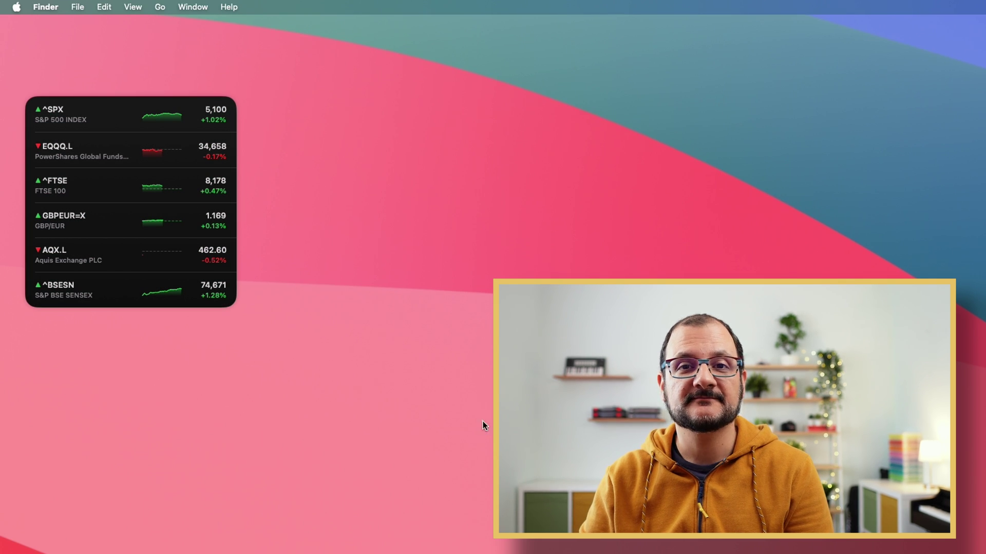
Reopen the quick note and add "So my great idea is that I wanted to create a spaceship" through "let's see how we went" as a paragraph
{"action": "key", "text": "fn+q"}
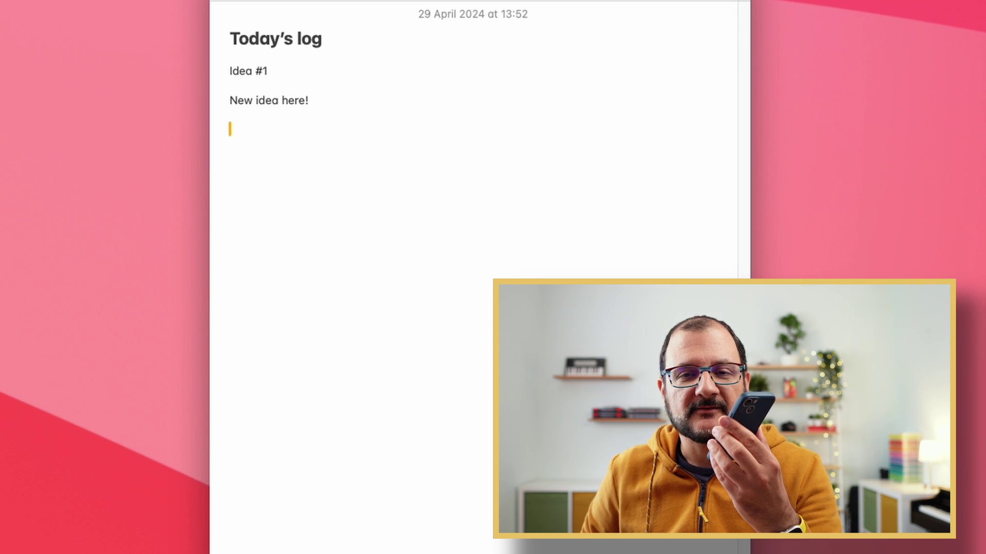
{"action": "type", "text": "So my great idea"}
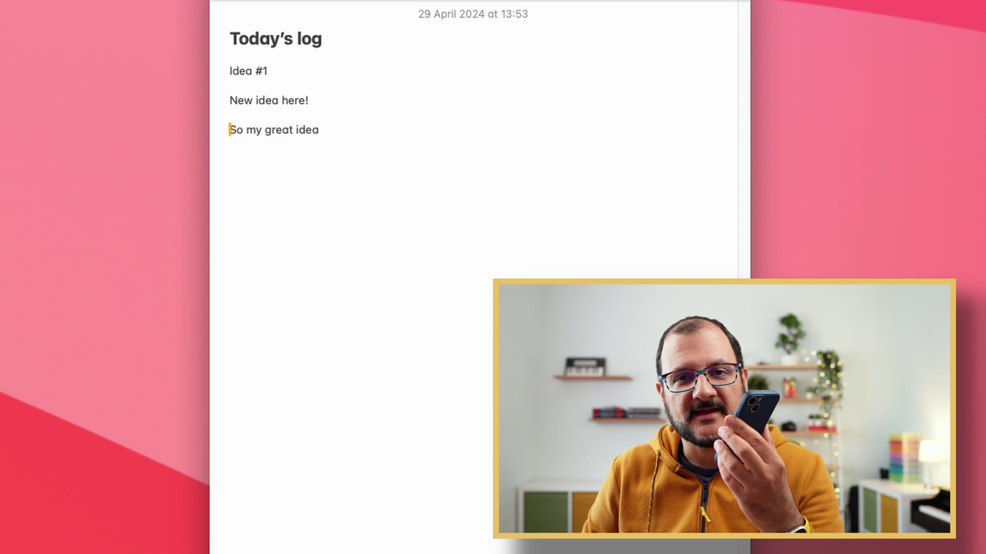
{"action": "type", "text": " is that I wanted to create"}
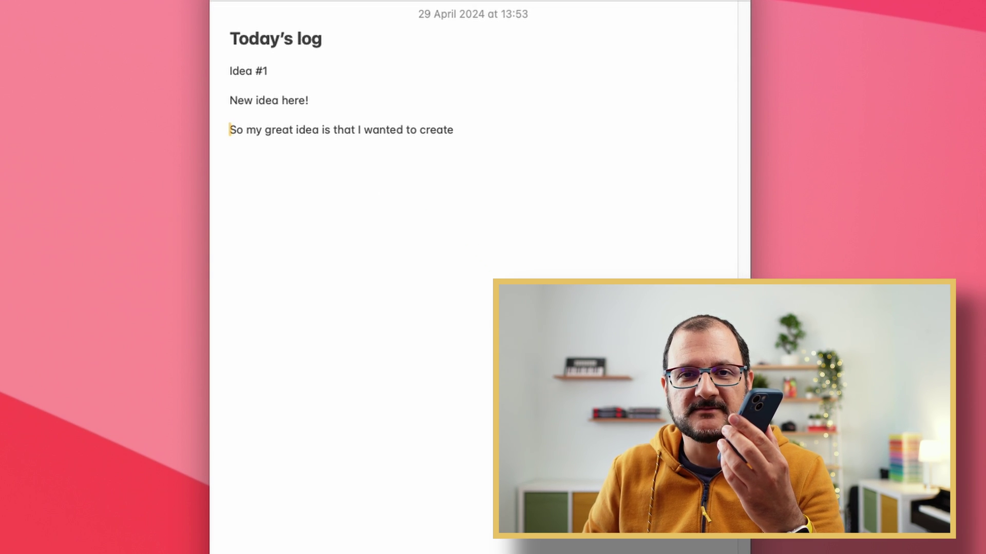
{"action": "type", "text": " a spaceship that could travel to Mars"}
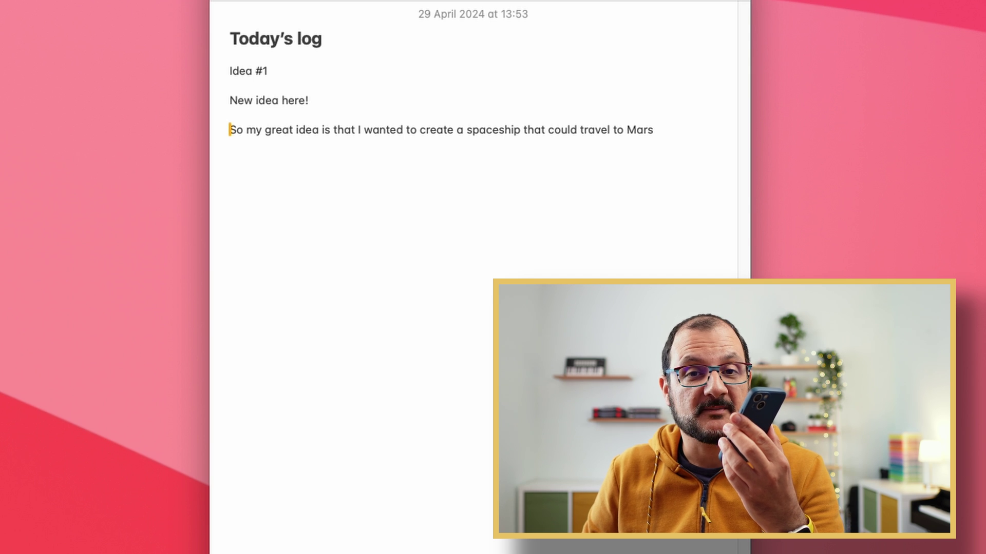
{"action": "type", "text": " in just a couple of hours"}
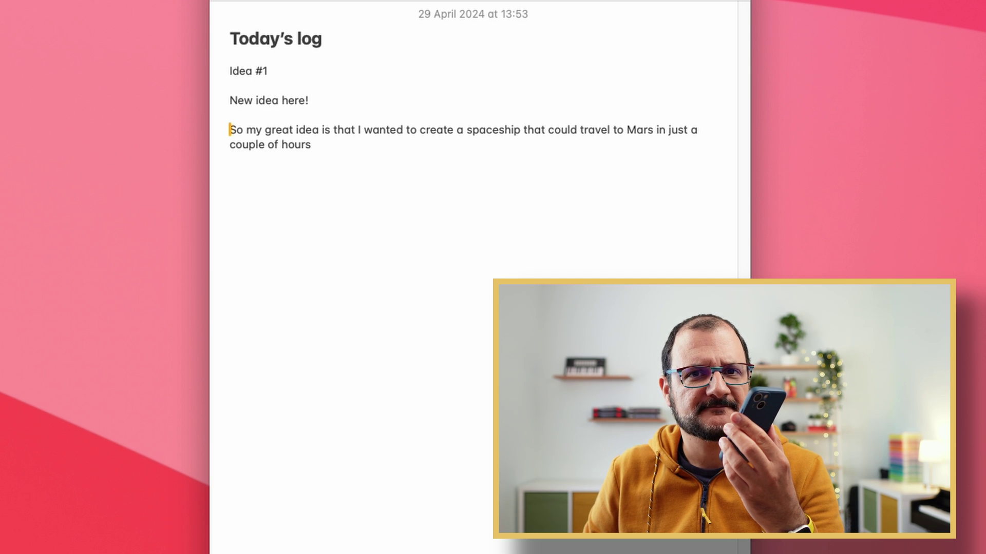
{"action": "type", "text": " instead of three months"}
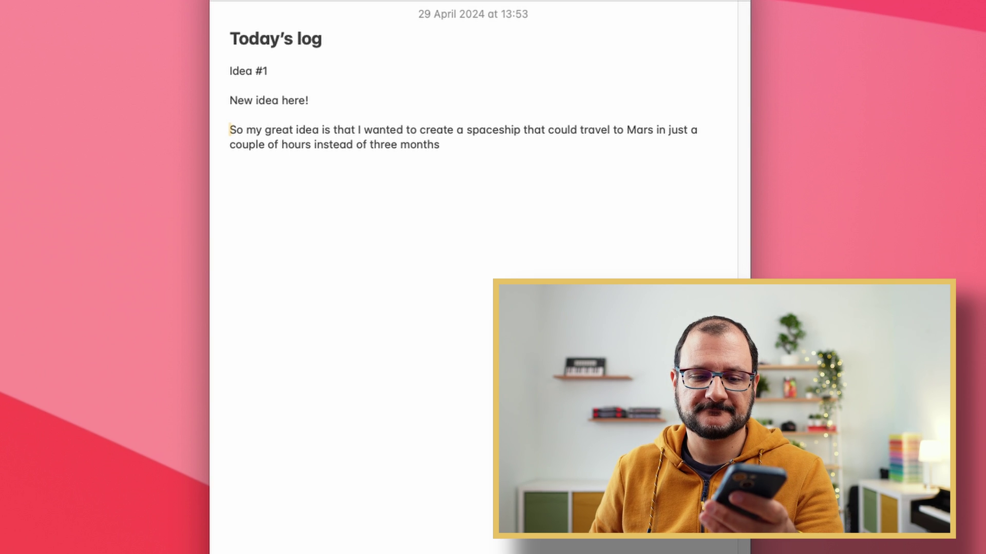
{"action": "type", "text": " and let's see how we went"}
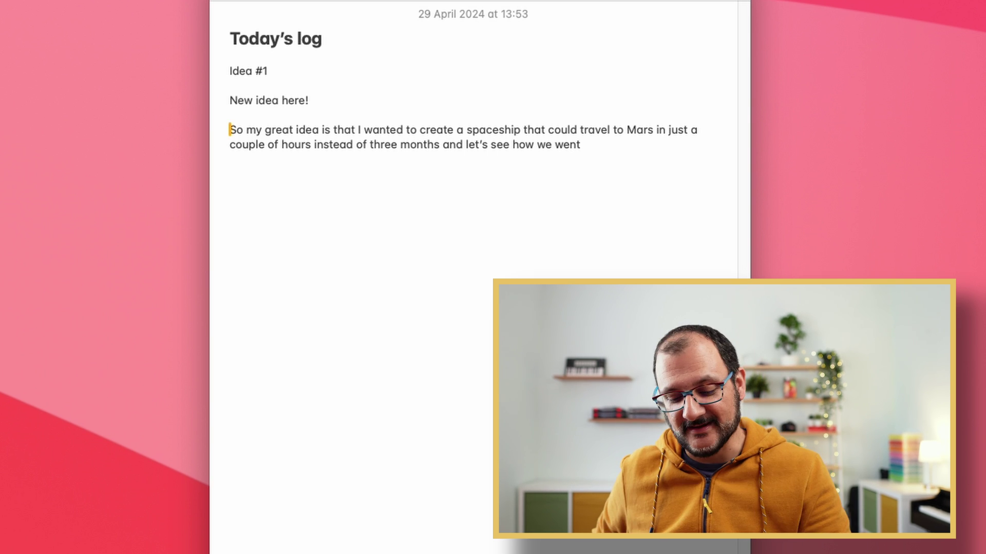
Make the word "spaceship" in the new paragraph bold
{"action": "double_click", "coordinate": [483, 130]}
{"action": "key", "text": "super+b"}
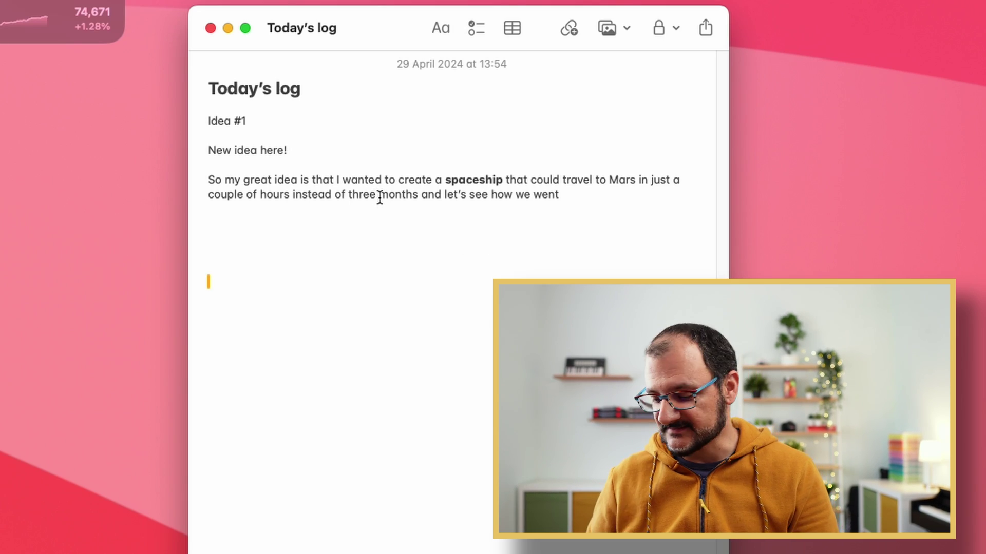
Format the word "couple" in the last paragraph as bold, italic and underlined
{"action": "key", "text": "BackSpace"}
{"action": "key", "text": "BackSpace"}
{"action": "key", "text": "BackSpace"}
{"action": "key", "text": "BackSpace"}
{"action": "key", "text": "BackSpace"}
{"action": "key", "text": "Down"}
{"action": "key", "text": "Down"}
{"action": "key", "text": "Up"}
{"action": "key", "text": "Up"}
{"action": "key", "text": "Up"}
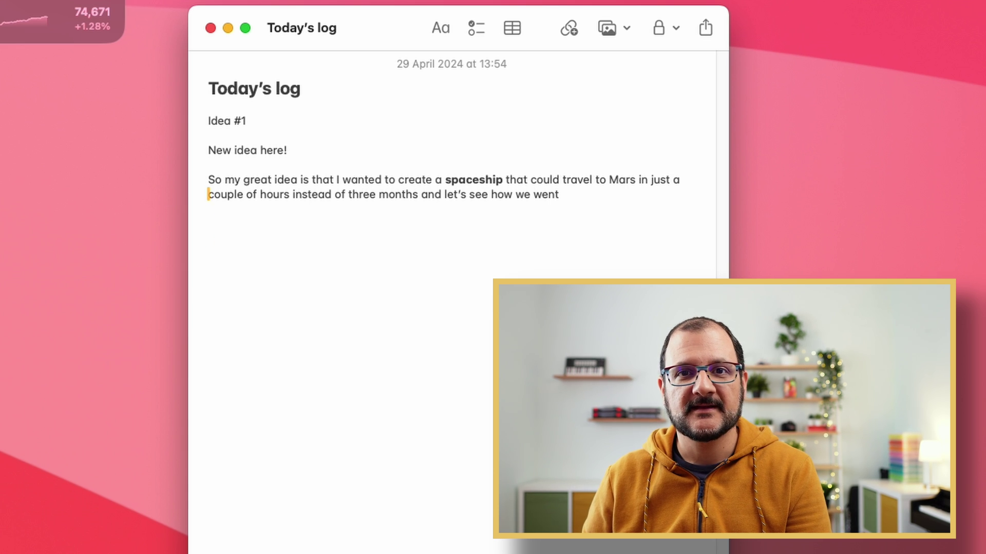
{"action": "key", "text": "shift+Right"}
{"action": "key", "text": "shift+Right"}
{"action": "key", "text": "shift+Right"}
{"action": "key", "text": "shift+Right"}
{"action": "key", "text": "shift+Right"}
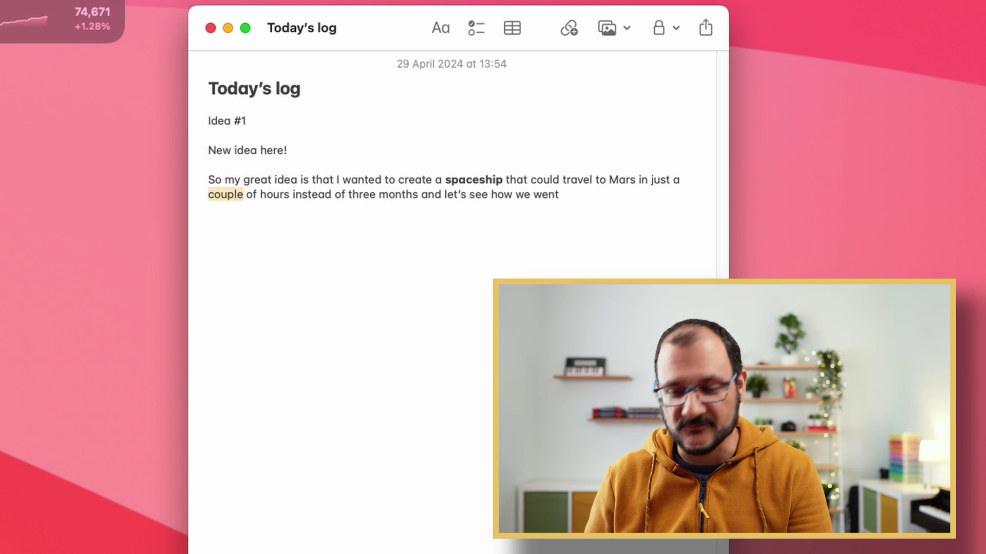
{"action": "key", "text": "super+b"}
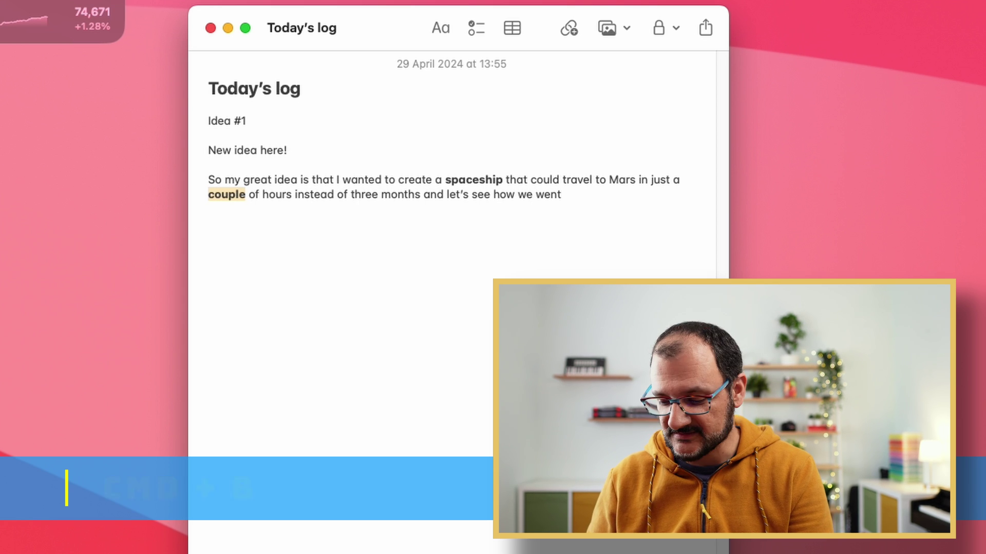
{"action": "key", "text": "super+i"}
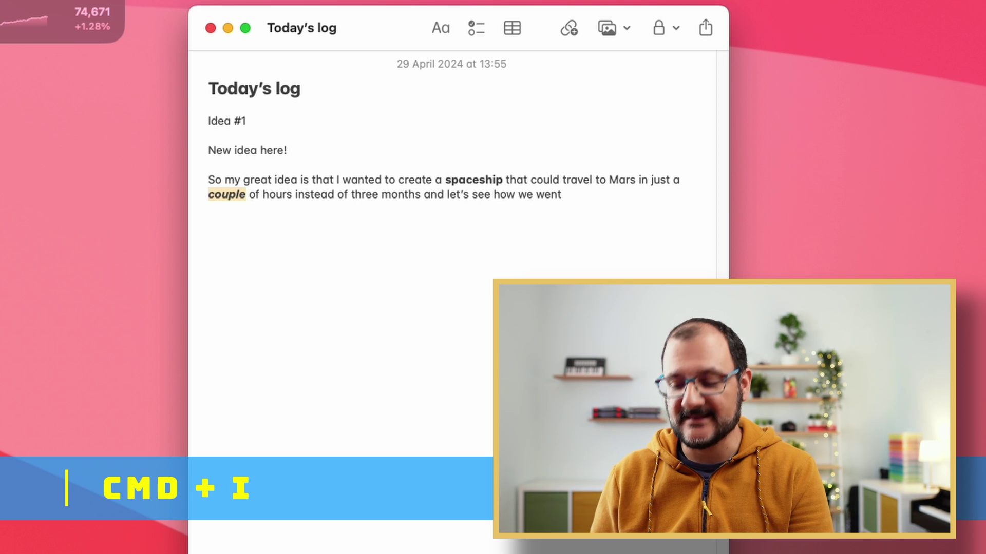
{"action": "key", "text": "super+u"}
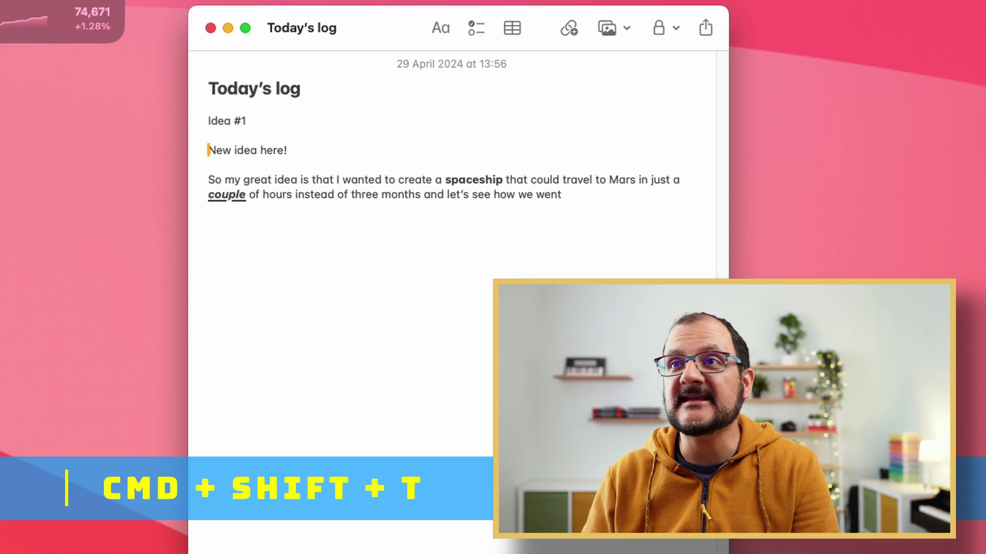
Apply the Title, Heading and Subheading styles in turn to "New idea here!" and return the line to Body
{"action": "key", "text": "super+shift+t"}
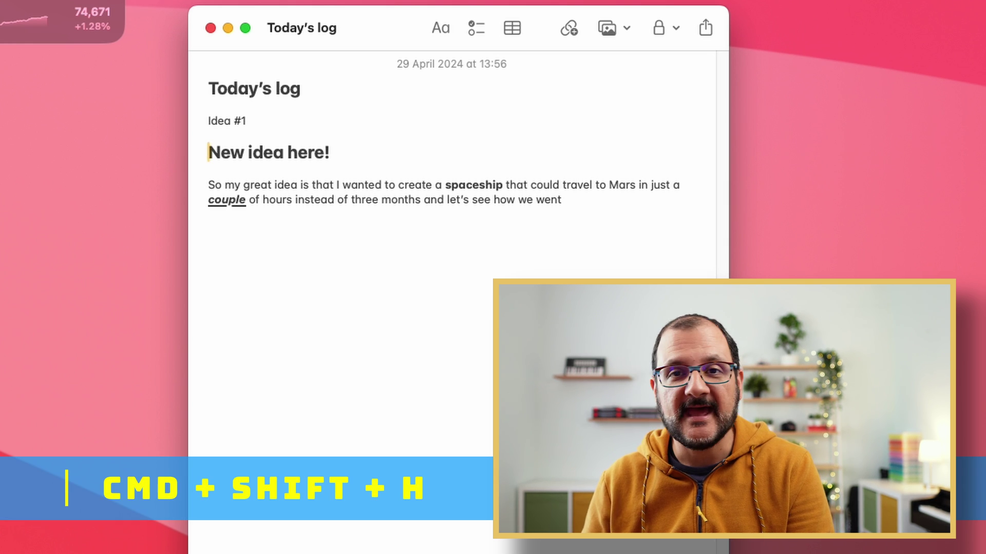
{"action": "key", "text": "super+shift+h"}
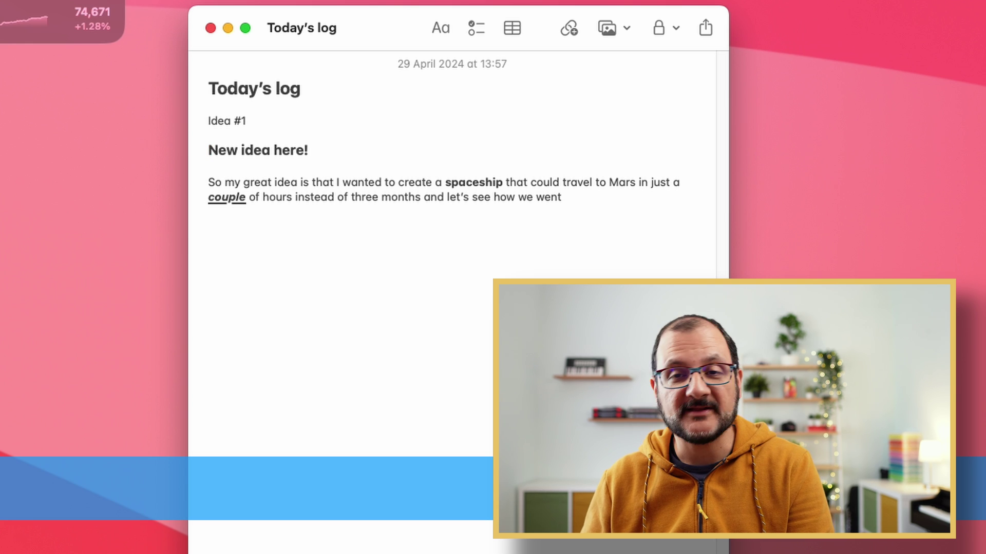
{"action": "key", "text": "super+shift+j"}
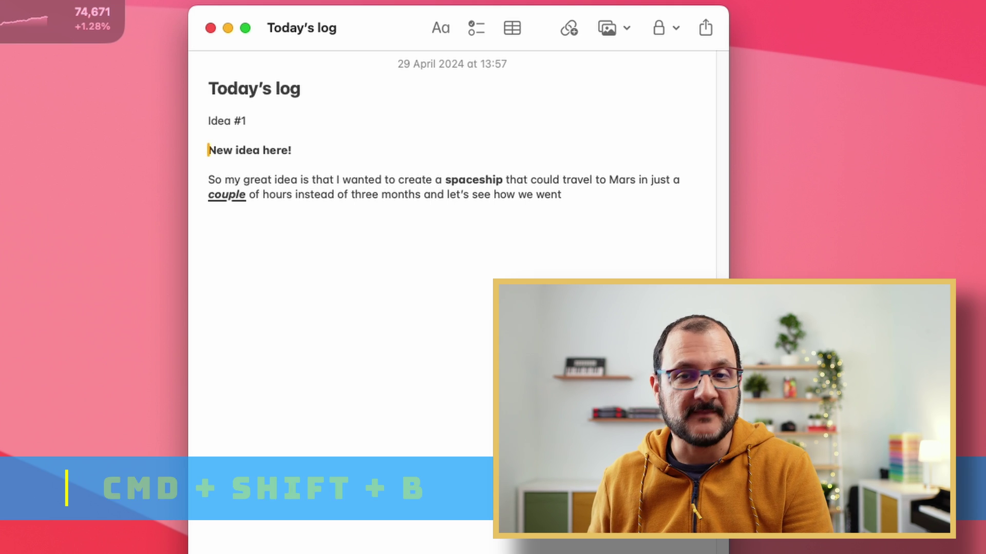
{"action": "key", "text": "super+shift+b"}
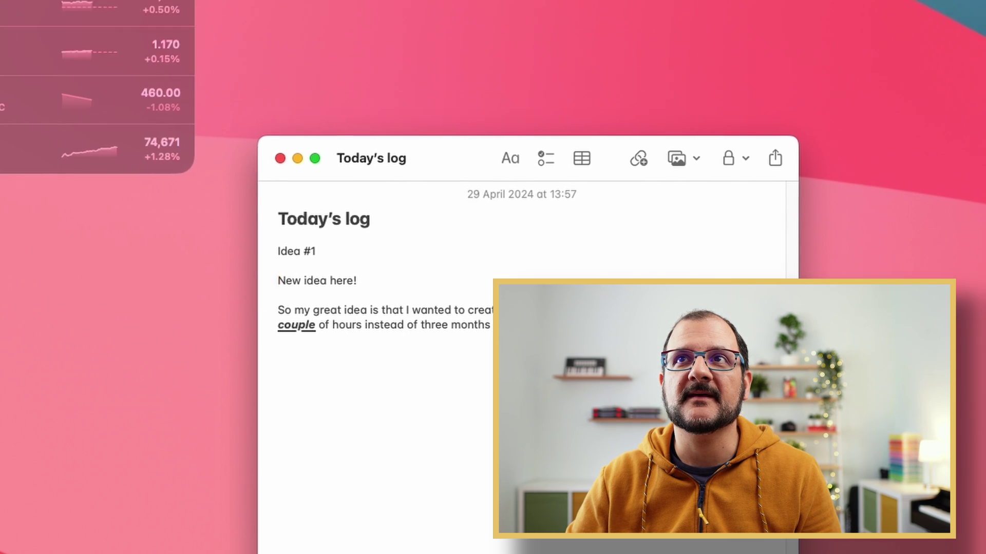
Turn the line "New idea here!" into a bulleted list item
{"action": "left_click", "coordinate": [193, 11]}
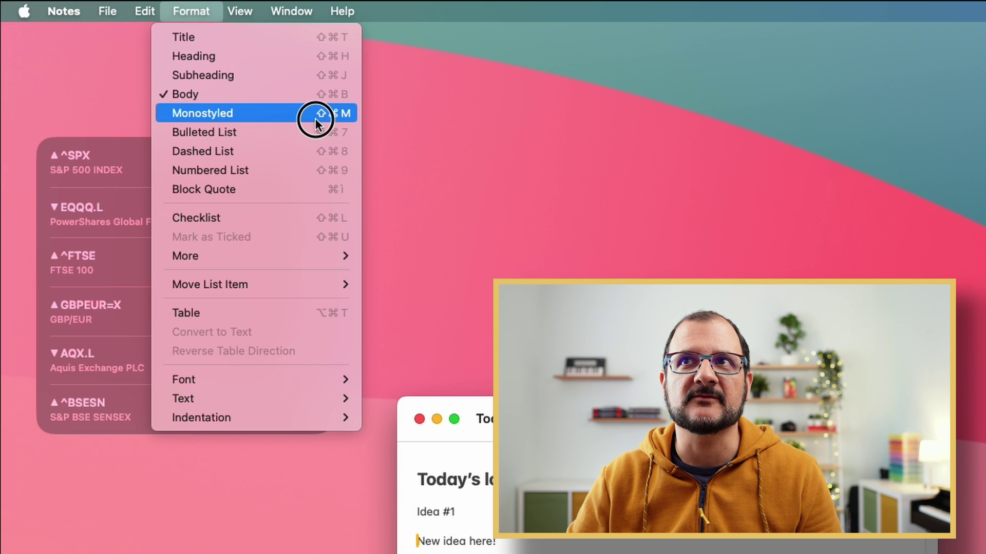
{"action": "left_click", "coordinate": [348, 136]}
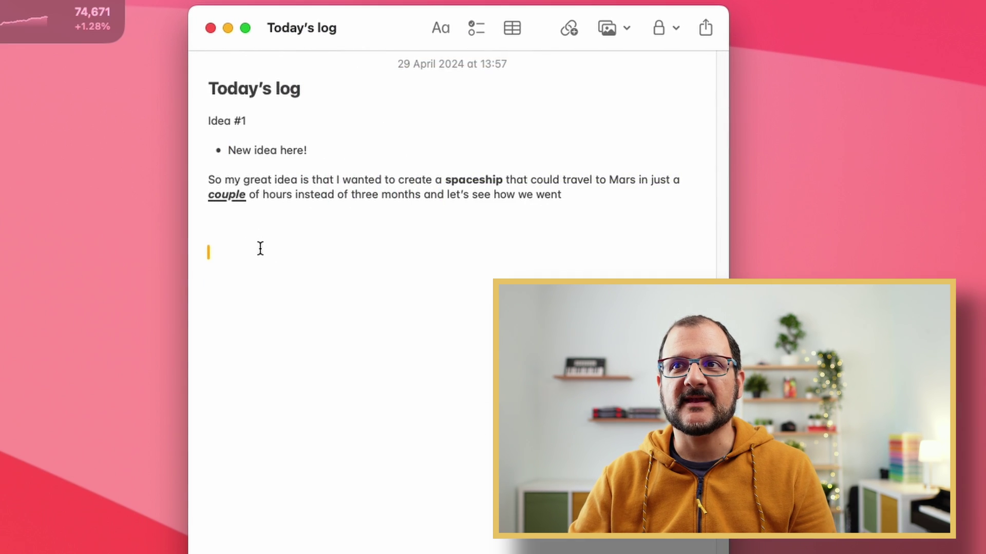
Start a numbered list below the last paragraph with "List item" as its first entry and begin a second entry
{"action": "left_click", "coordinate": [249, 229]}
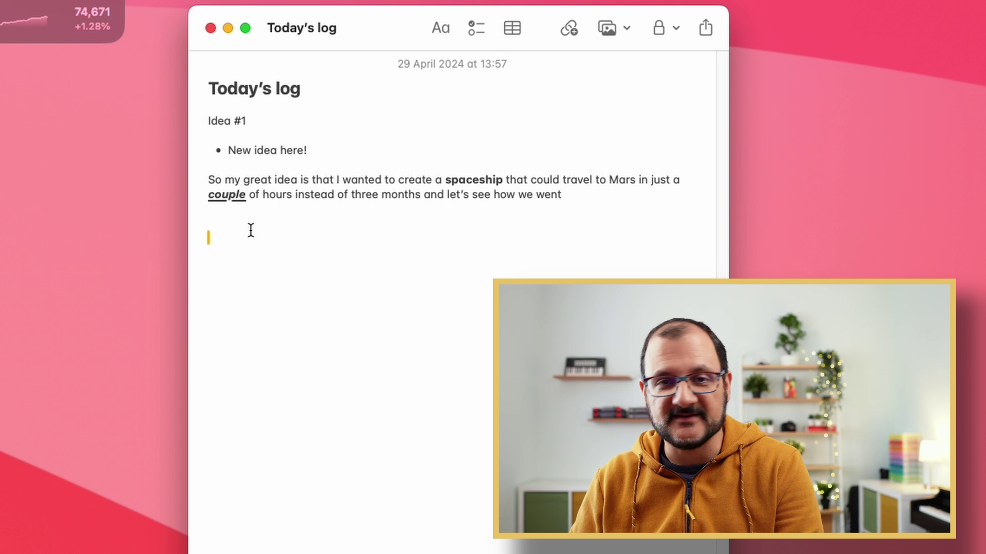
{"action": "key", "text": "super+shift+7"}
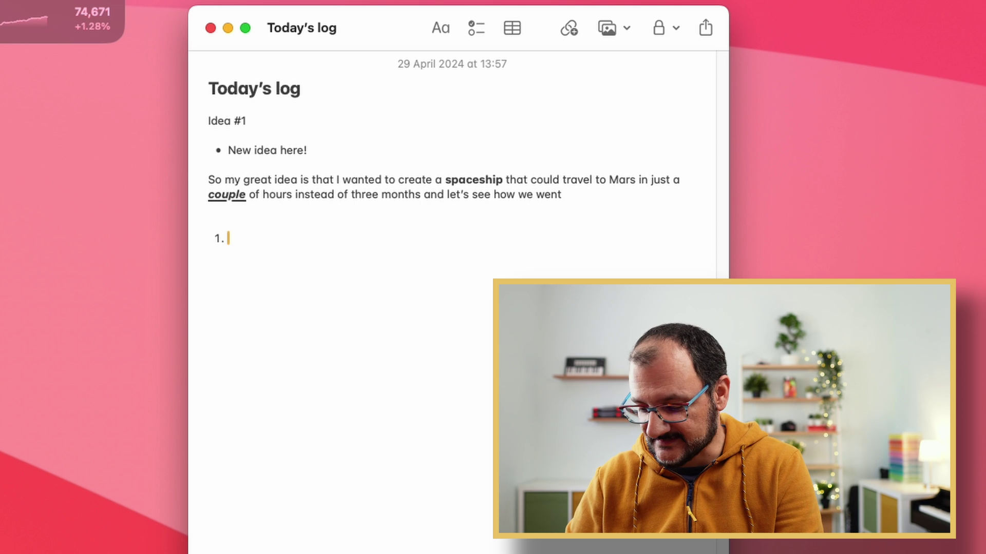
{"action": "type", "text": "List item"}
{"action": "key", "text": "Return"}
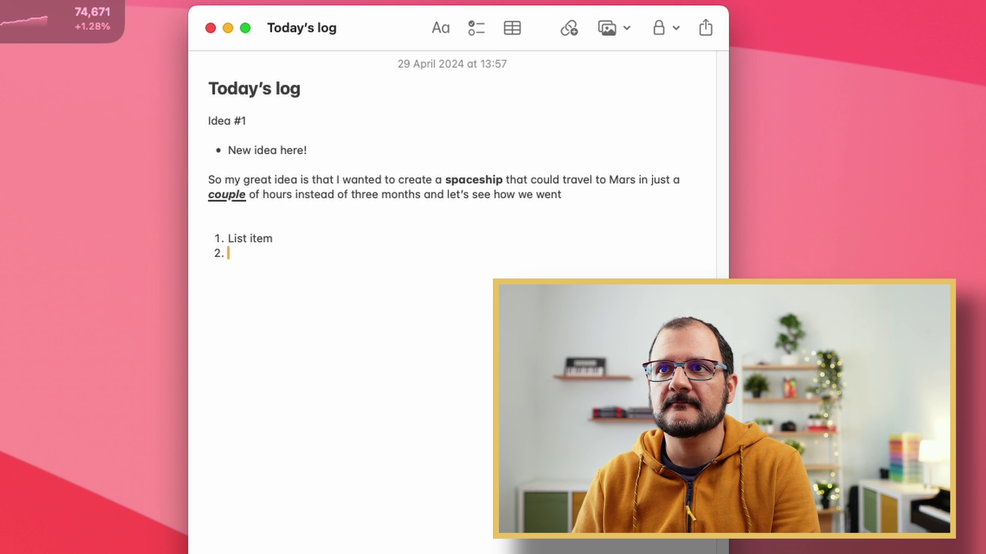
Enter "Continue" as the second numbered list entry and end the numbered list
{"action": "type", "text": "Continue"}
{"action": "key", "text": "Return"}
{"action": "key", "text": "Return"}
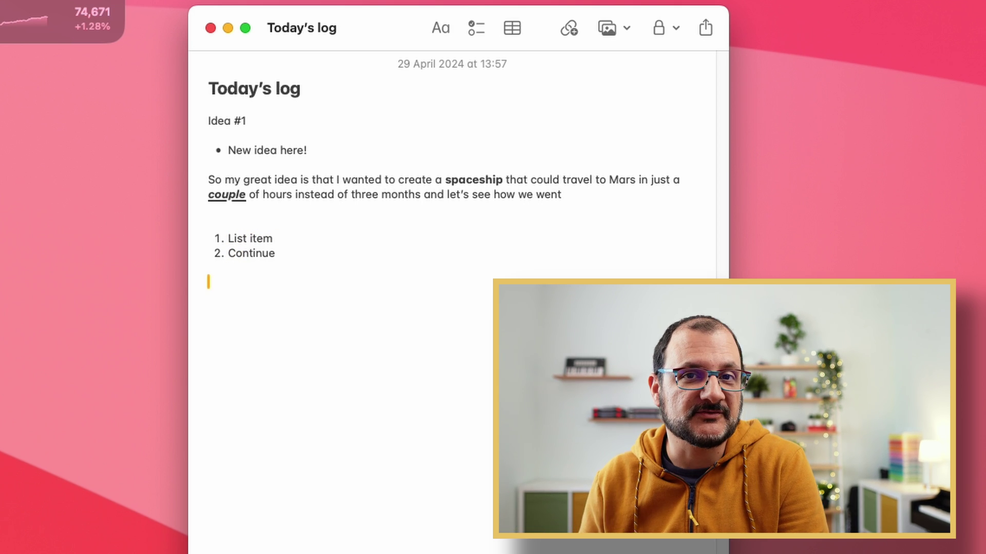
Create a dashed list below the numbered list with the entries "Item 3" and "And so on...", and end the list
{"action": "type", "text": "- Item"}
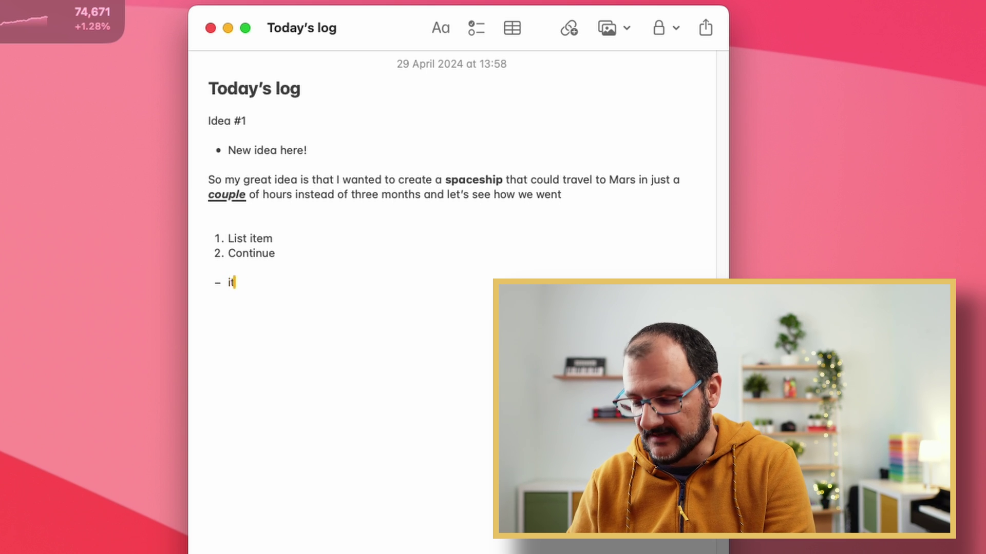
{"action": "type", "text": " 3"}
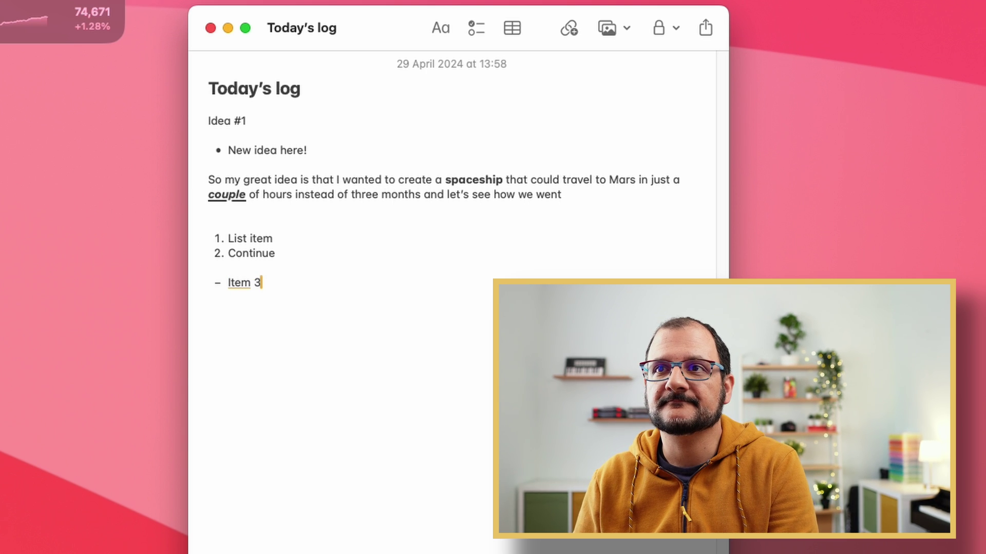
{"action": "key", "text": "Return"}
{"action": "type", "text": "And so on,."}
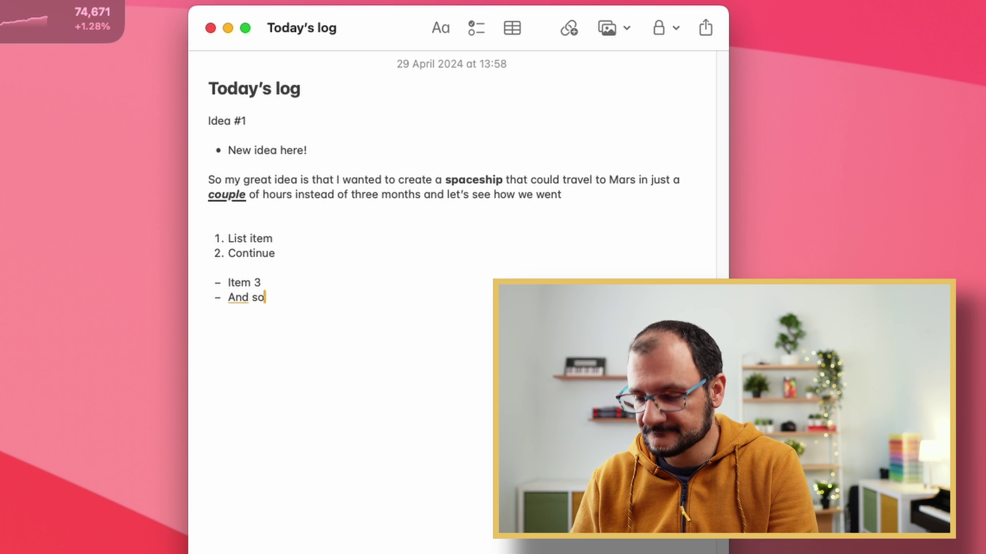
{"action": "key", "text": "BackSpace"}
{"action": "key", "text": "BackSpace"}
{"action": "type", "text": "..."}
{"action": "key", "text": "Return"}
{"action": "key", "text": "Return"}
{"action": "key", "text": "Return"}
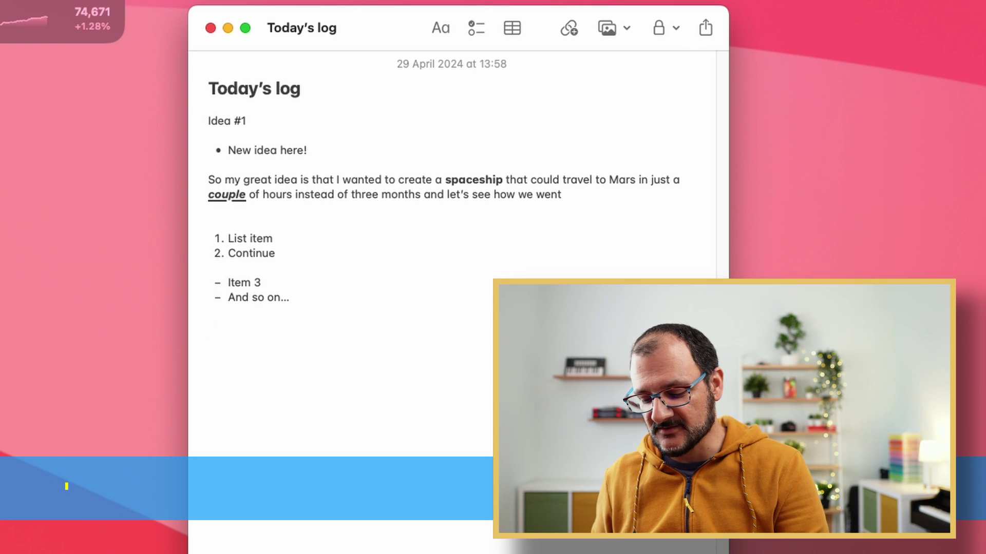
Create a checklist below the dashed list with the entries "Action item 1", "Action 2" and "Action 3"
{"action": "key", "text": "super+shift+l"}
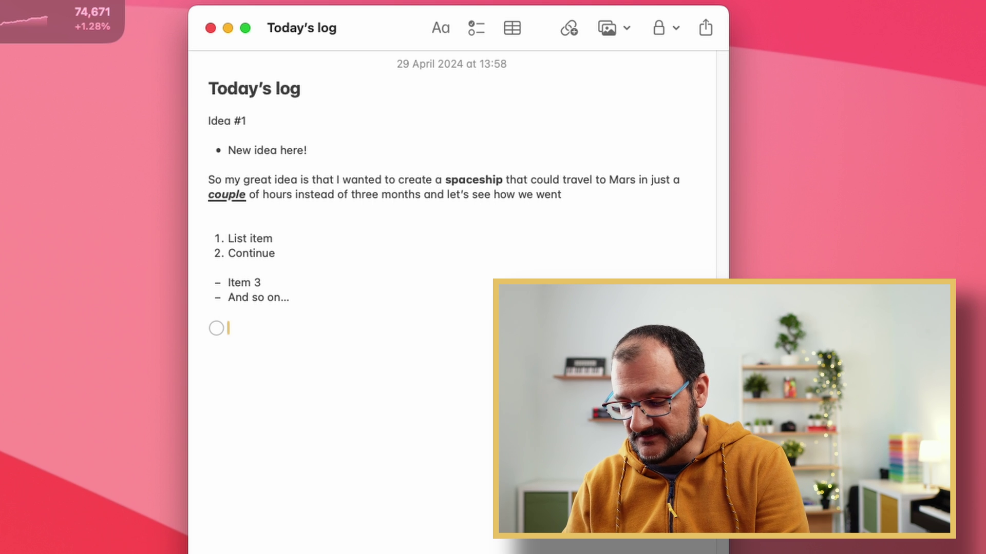
{"action": "type", "text": "Action item 1"}
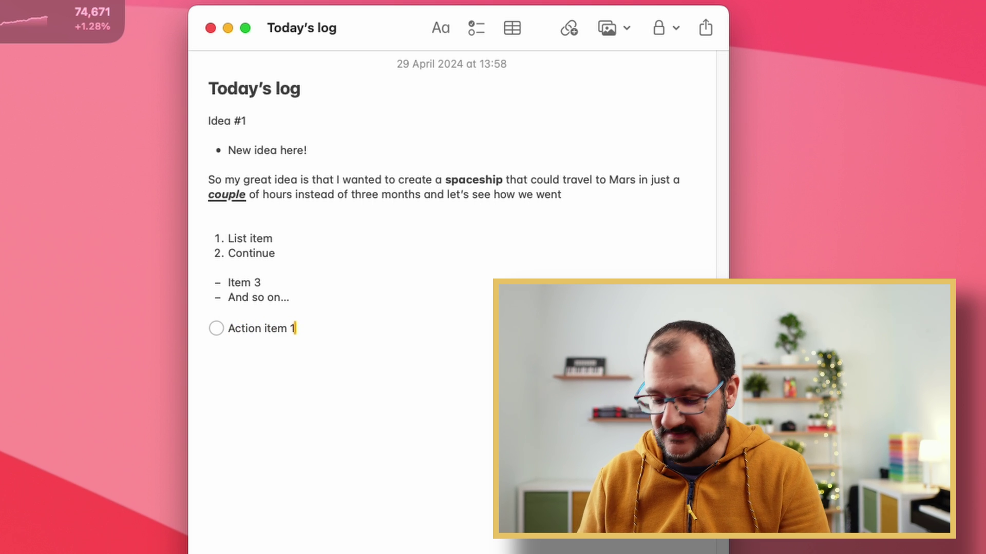
{"action": "key", "text": "Return"}
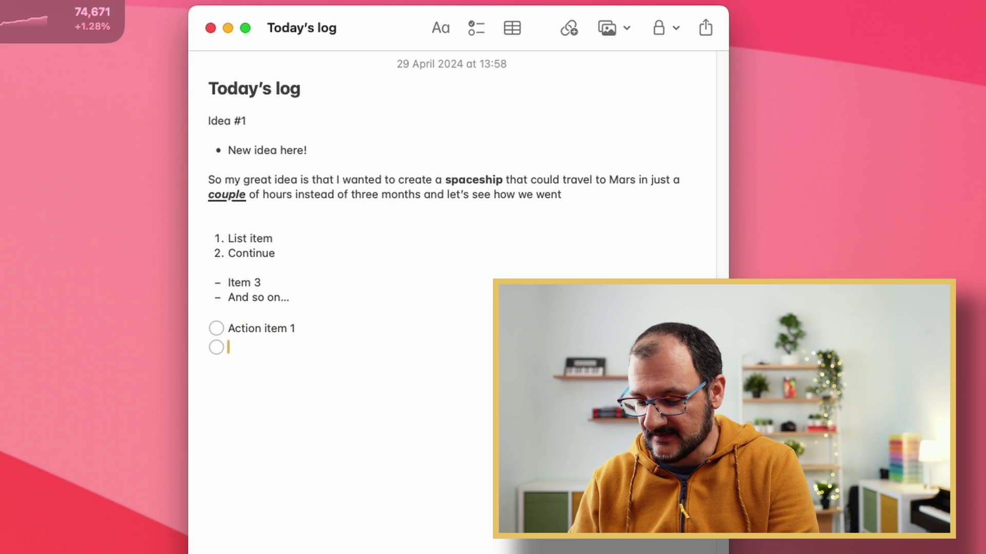
{"action": "type", "text": "Action 2"}
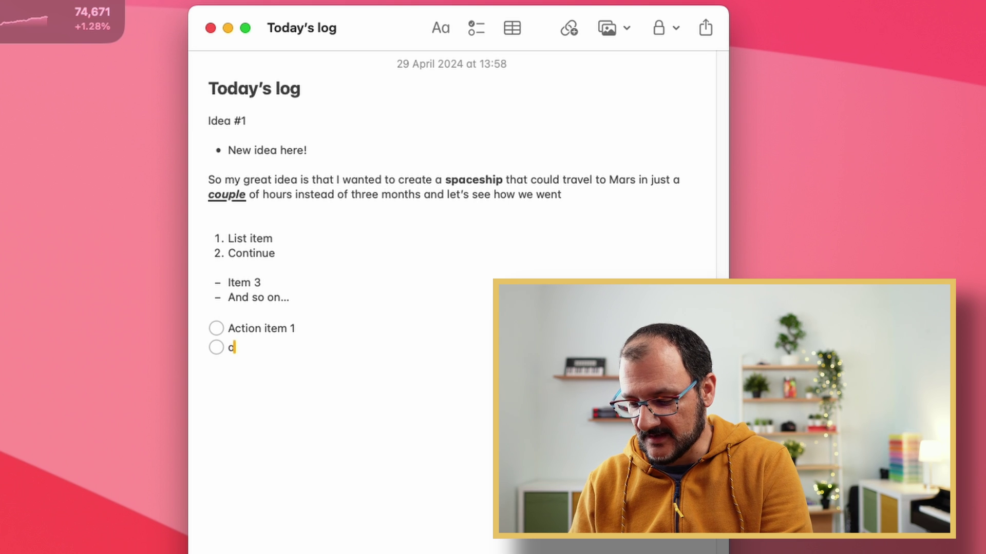
{"action": "key", "text": "Return"}
{"action": "type", "text": "clo"}
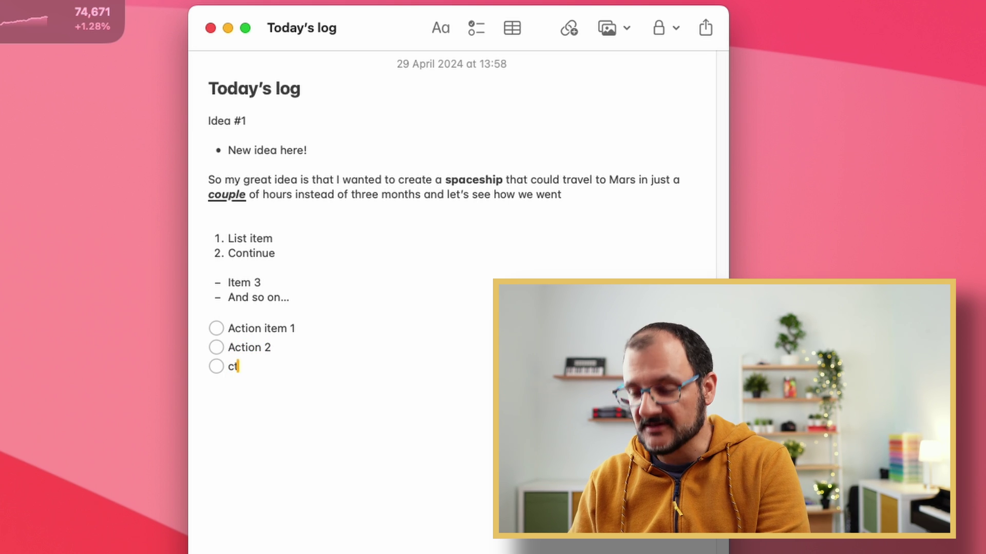
{"action": "key", "text": "BackSpace"}
{"action": "key", "text": "BackSpace"}
{"action": "key", "text": "BackSpace"}
{"action": "type", "text": "Action 3"}
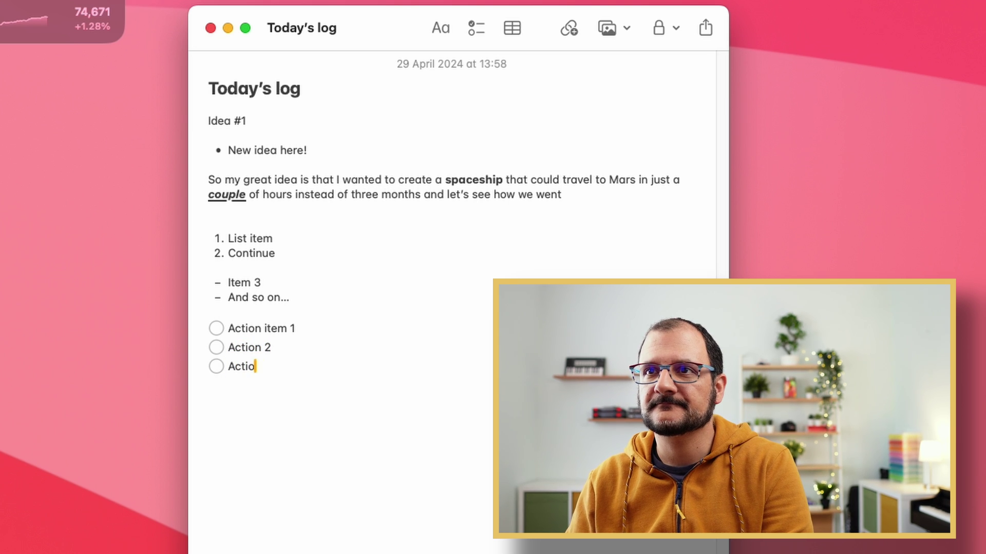
Add the indented checklist sub-items "3.1", "3.2" and "3.3" under "Action 3"
{"action": "key", "text": "Return"}
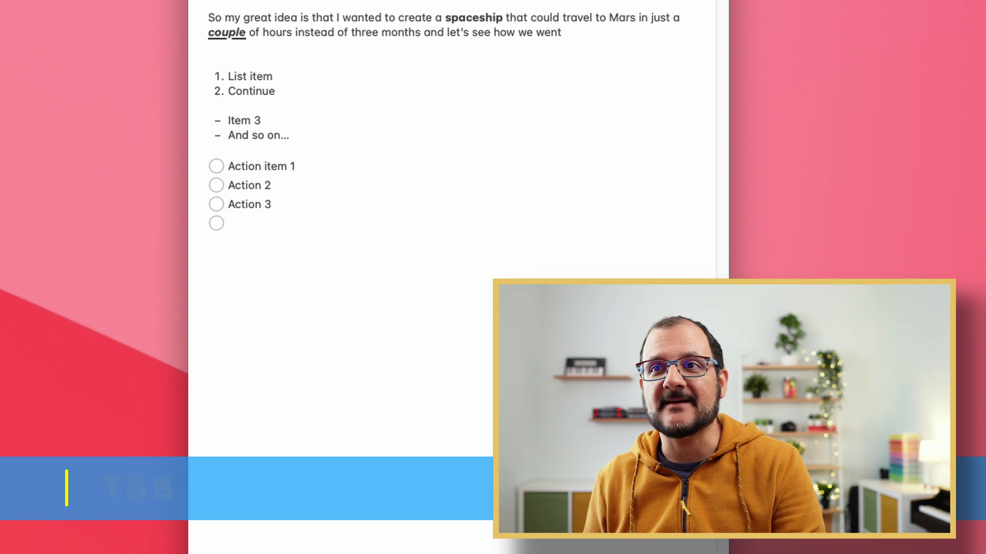
{"action": "key", "text": "Tab"}
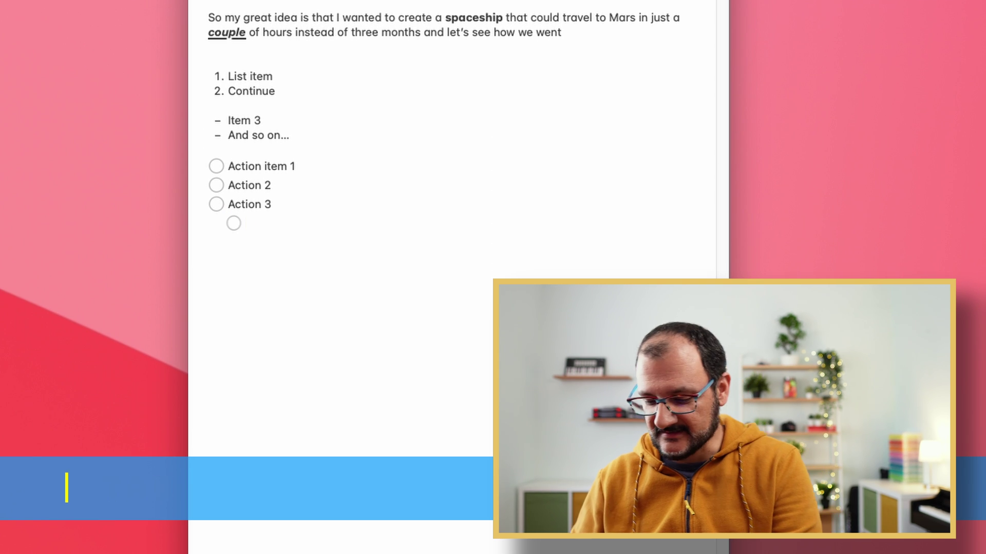
{"action": "type", "text": "3.1"}
{"action": "key", "text": "Return"}
{"action": "type", "text": "3.2"}
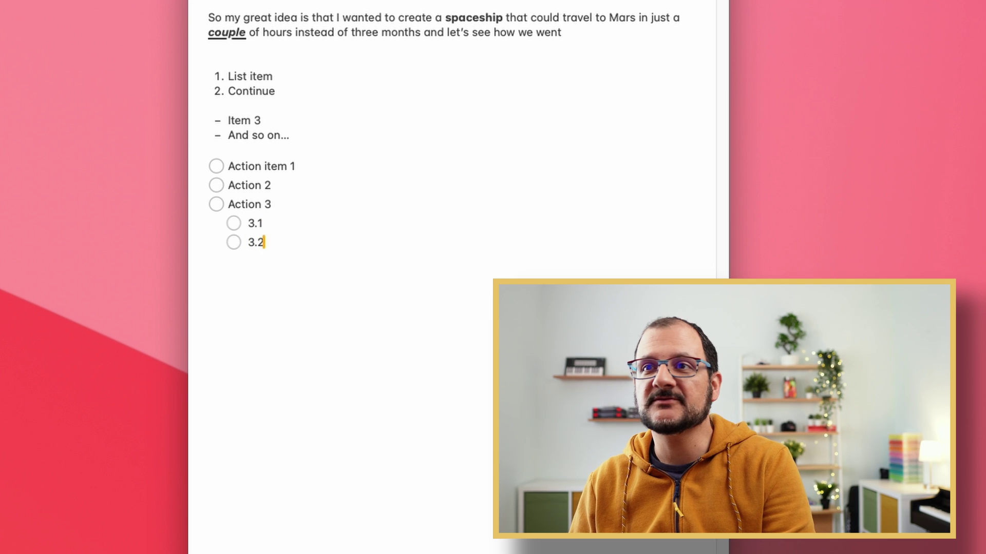
{"action": "key", "text": "Return"}
{"action": "type", "text": "3.3"}
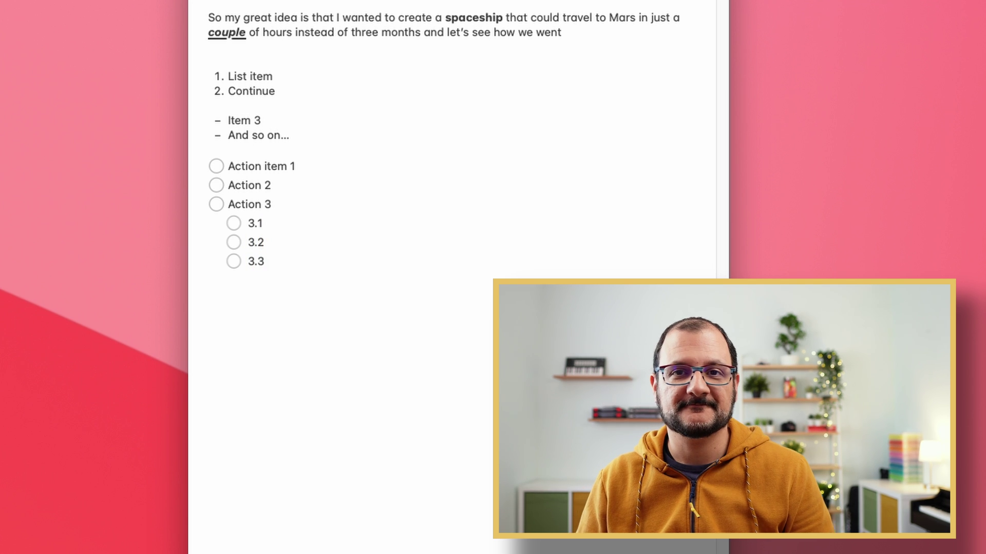
Add "Item 4" as a top-level checklist entry below sub-item 3.3 and begin another entry
{"action": "key", "text": "Return"}
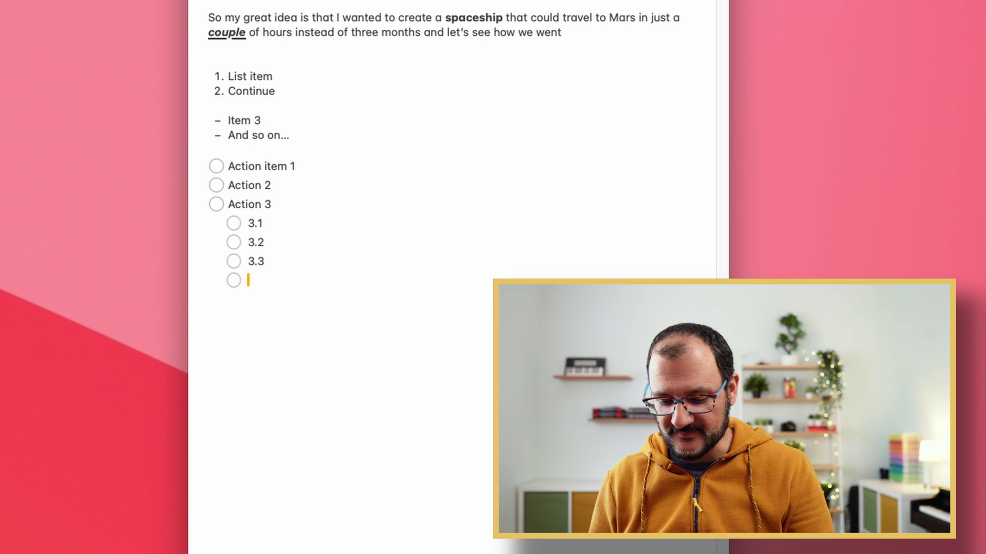
{"action": "key", "text": "shift+Tab"}
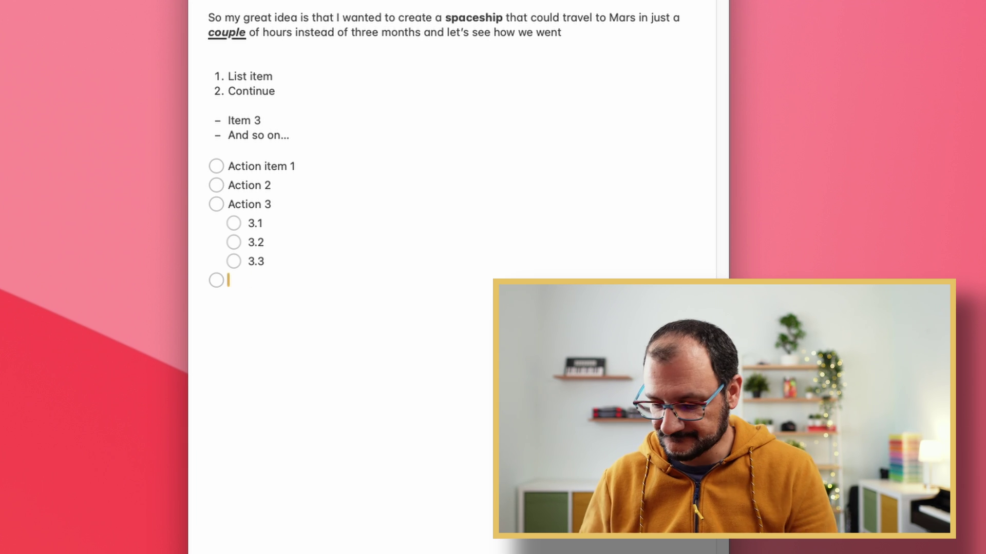
{"action": "type", "text": "Item 4"}
{"action": "key", "text": "Return"}
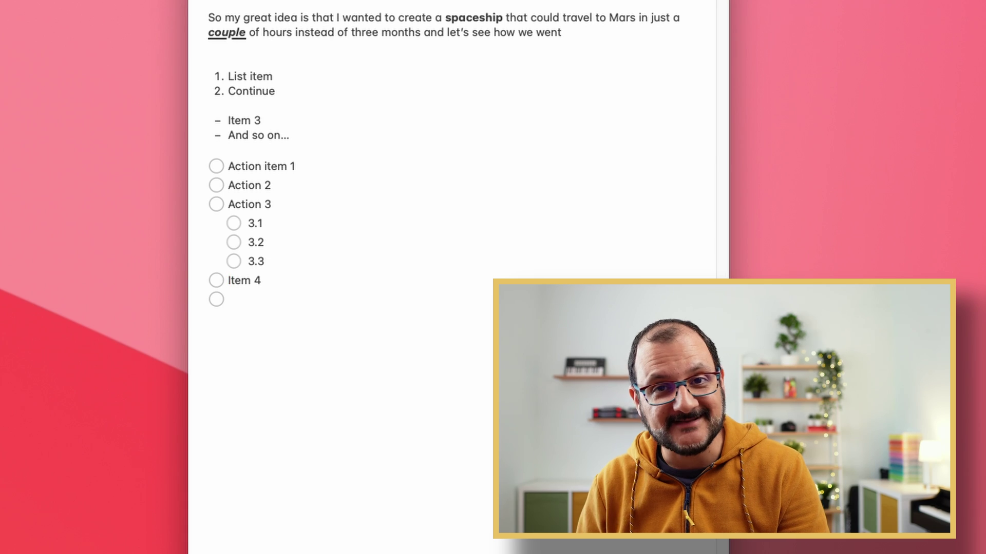
Check and uncheck "Item 4", and mark sub-items 3.1 and 3.2 as completed
{"action": "key", "text": "super+shift+u"}
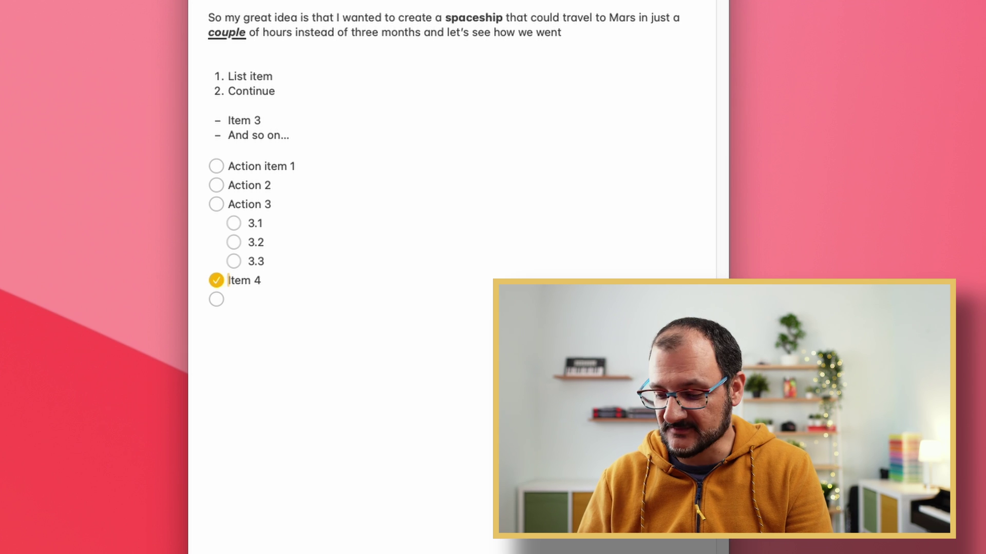
{"action": "key", "text": "super+shift+u"}
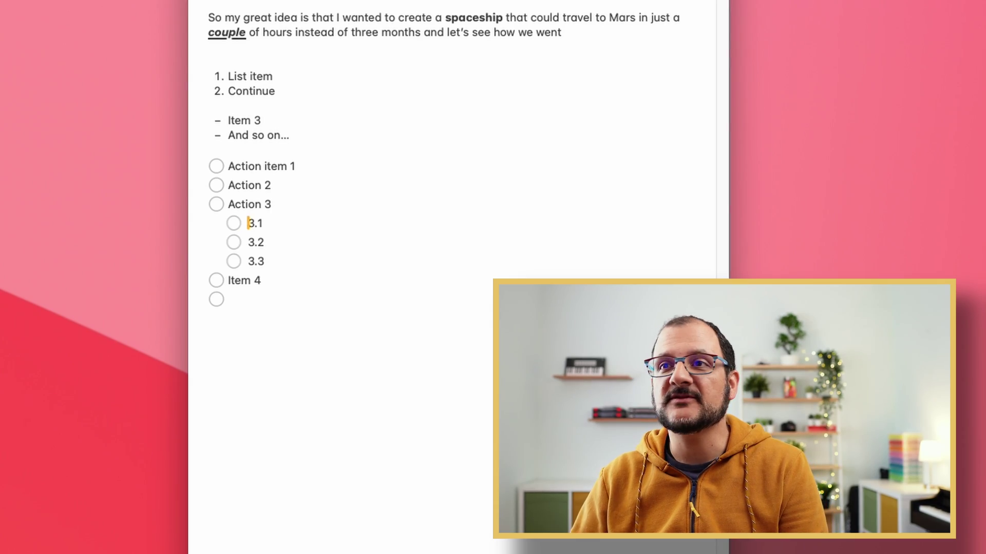
{"action": "key", "text": "shift+super+u"}
{"action": "key", "text": "Down"}
{"action": "key", "text": "shift+super+u"}
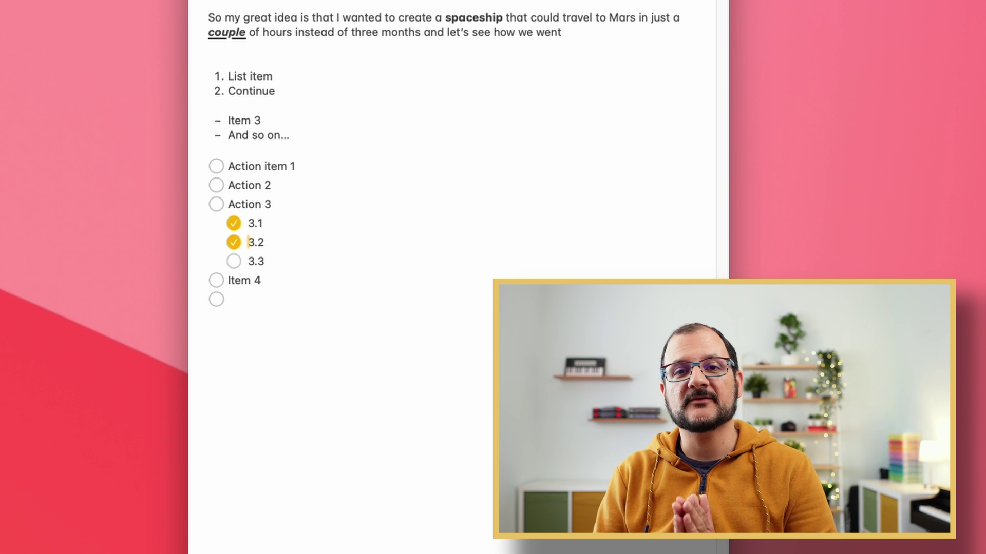
Move the "Action 3" entry without its sub-items below "Item 4" and undo the move
{"action": "left_click", "coordinate": [297, 262]}
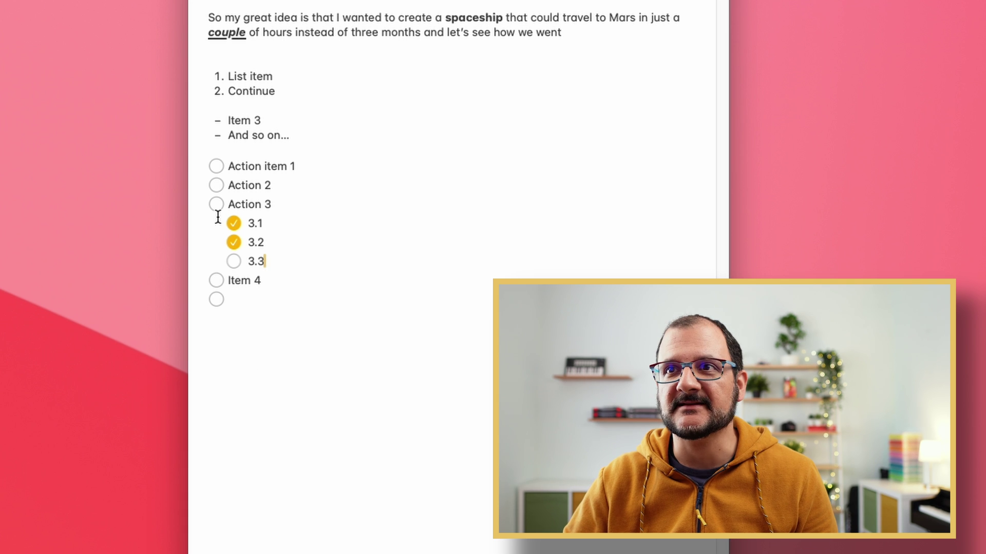
{"action": "left_click_drag", "start_coordinate": [217, 205], "coordinate": [224, 291]}
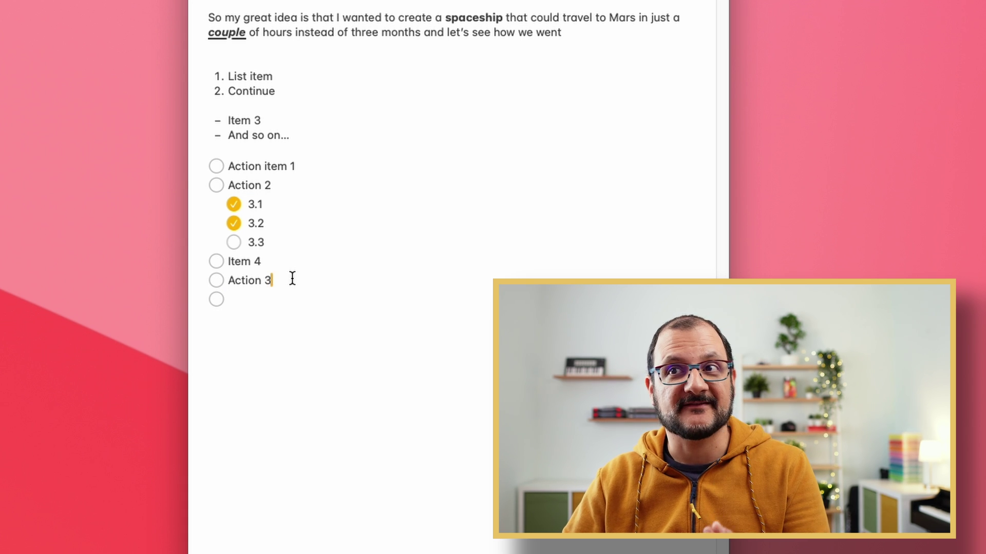
{"action": "key", "text": "super+z"}
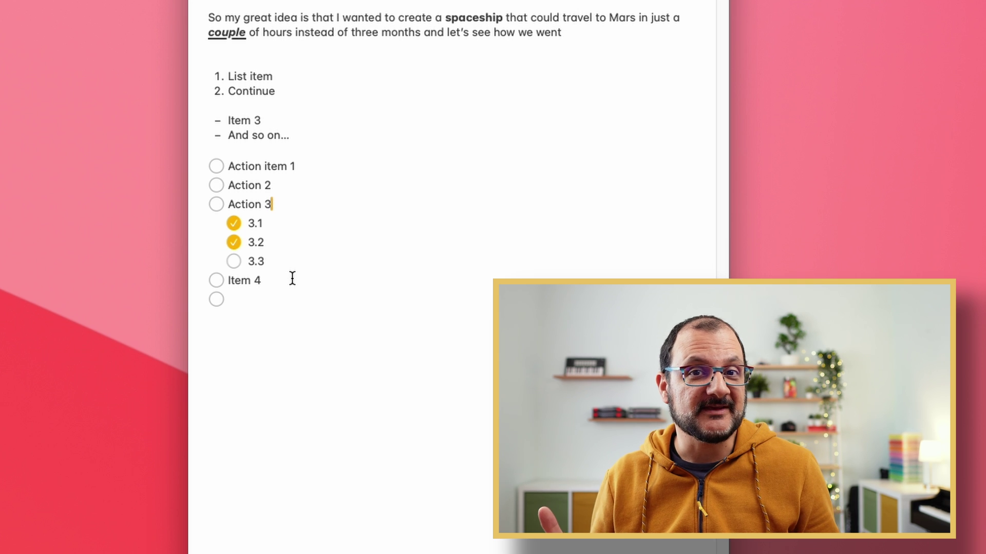
{"action": "key", "text": "Left"}
{"action": "key", "text": "Left"}
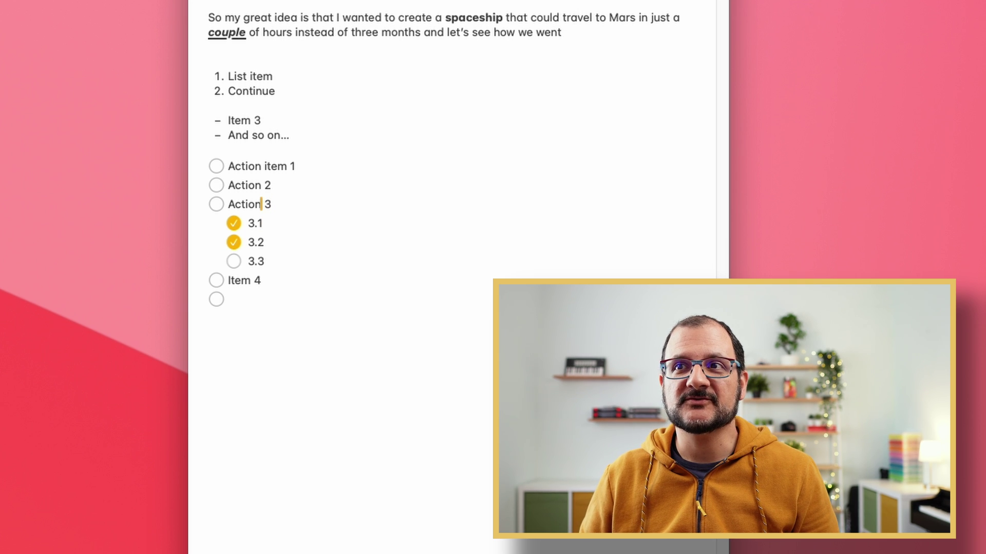
{"action": "key", "text": "Right"}
{"action": "key", "text": "Right"}
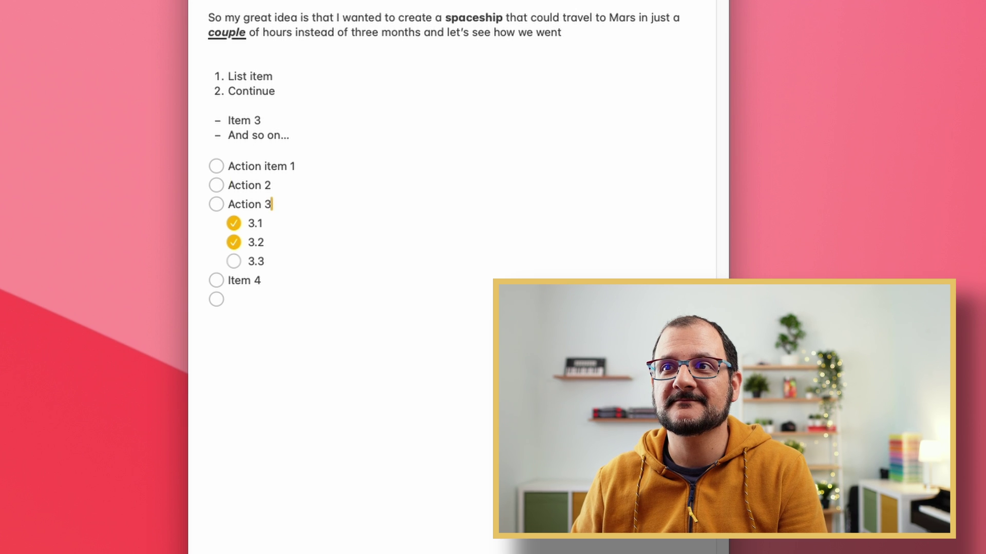
Move "Action 3" with its sub-items up to the top of the checklist and back down to below "Item 4"
{"action": "key", "text": "ctrl+super+Up"}
{"action": "key", "text": "ctrl+super+Up"}
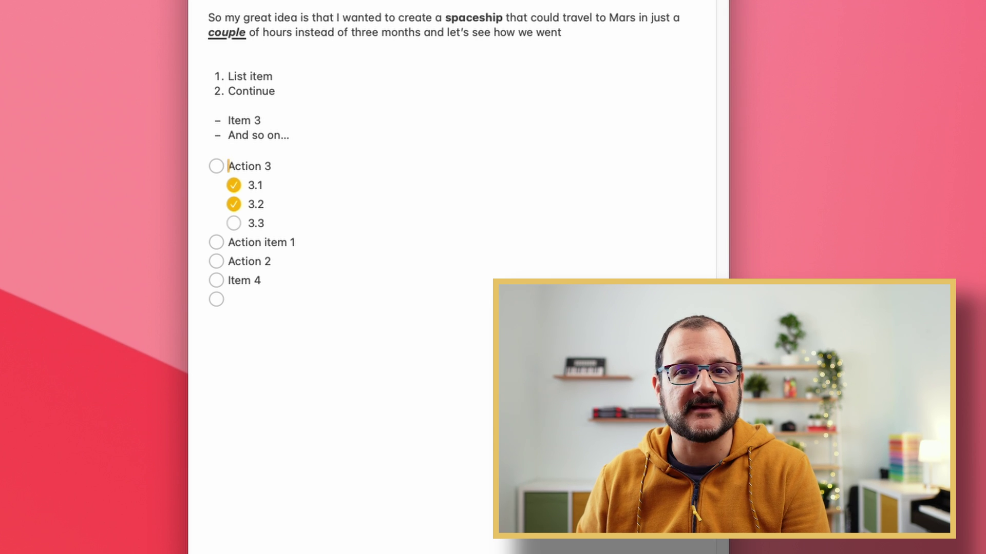
{"action": "key", "text": "ctrl+super+Down"}
{"action": "key", "text": "ctrl+super+Down"}
{"action": "key", "text": "ctrl+super+Down"}
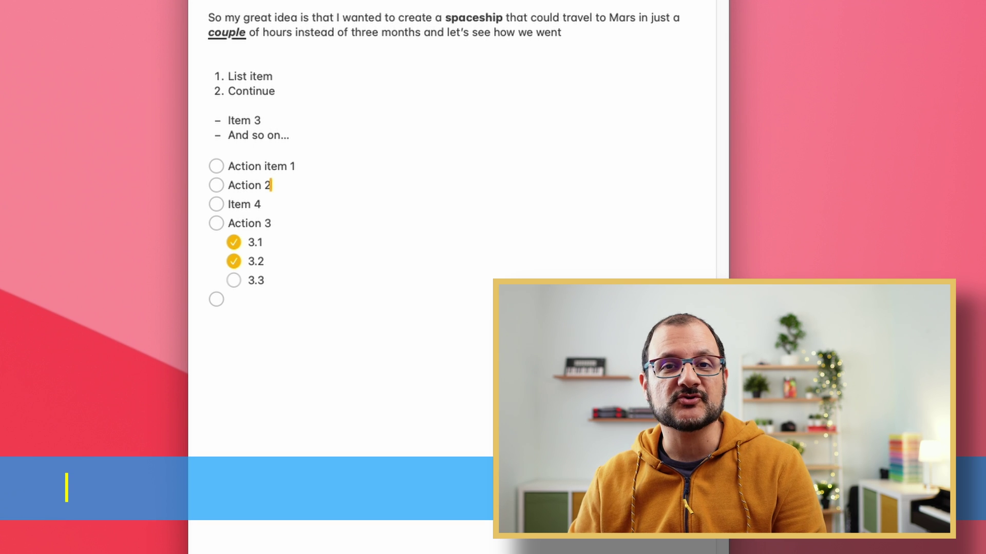
Add a second line "description..." within the "Action 2" entry, and move the entry to the top of the checklist and down below sub-item 3.3
{"action": "key", "text": "ctrl+Return"}
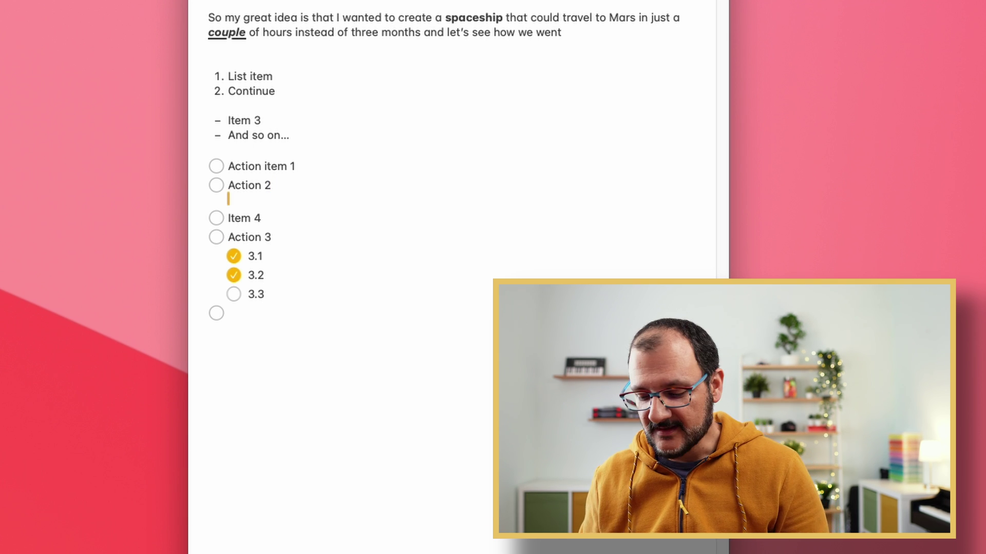
{"action": "type", "text": "description..."}
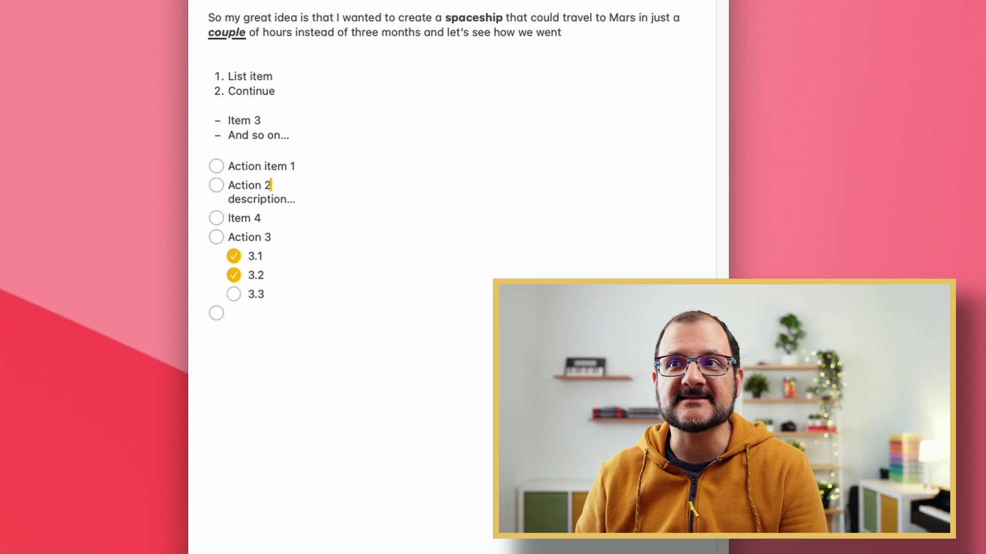
{"action": "key", "text": "ctrl+super+Up"}
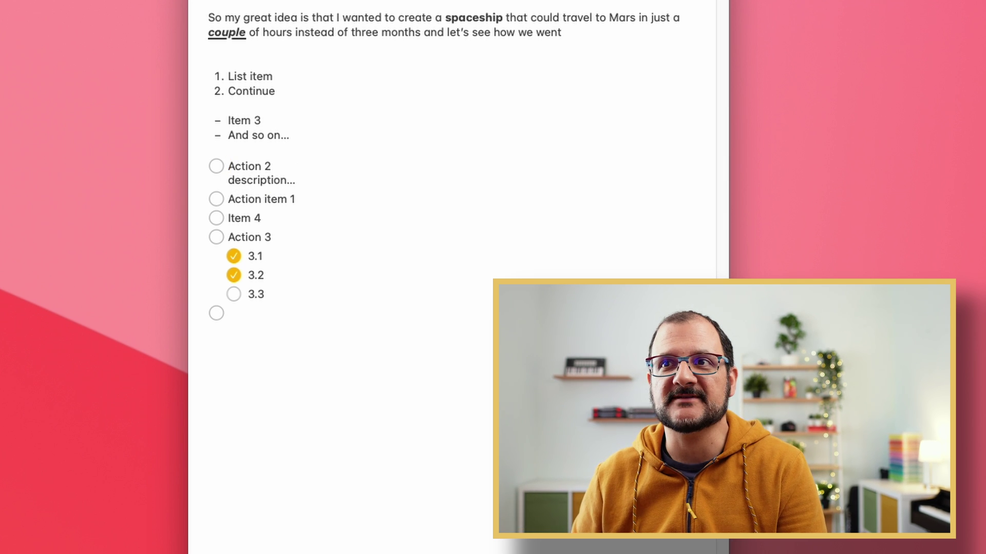
{"action": "key", "text": "ctrl+super+Down"}
{"action": "key", "text": "ctrl+super+Down"}
{"action": "key", "text": "ctrl+super+Down"}
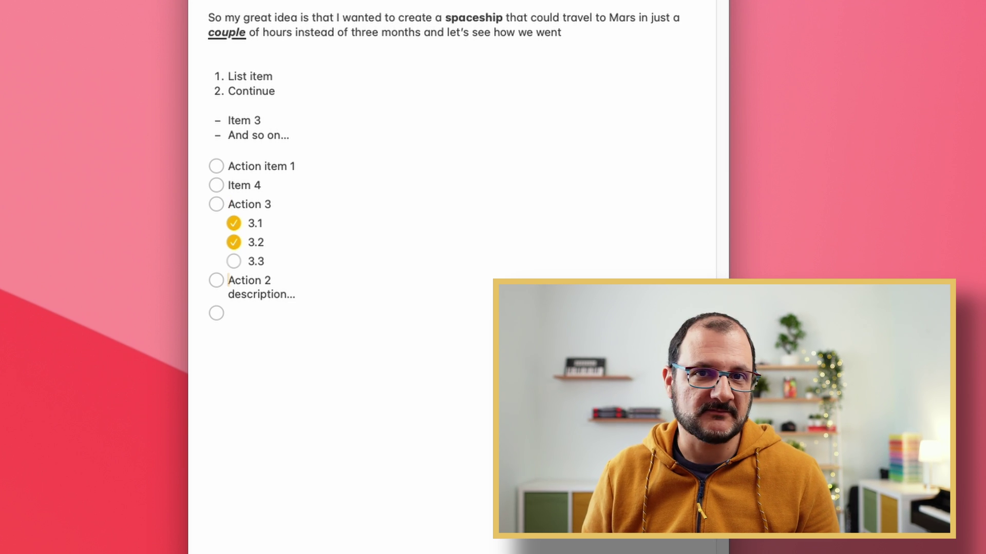
Add the entries "Item 5", "Item 6" and "Item 7" at the end of the checklist, below "Action 2"
{"action": "key", "text": "Down"}
{"action": "key", "text": "Down"}
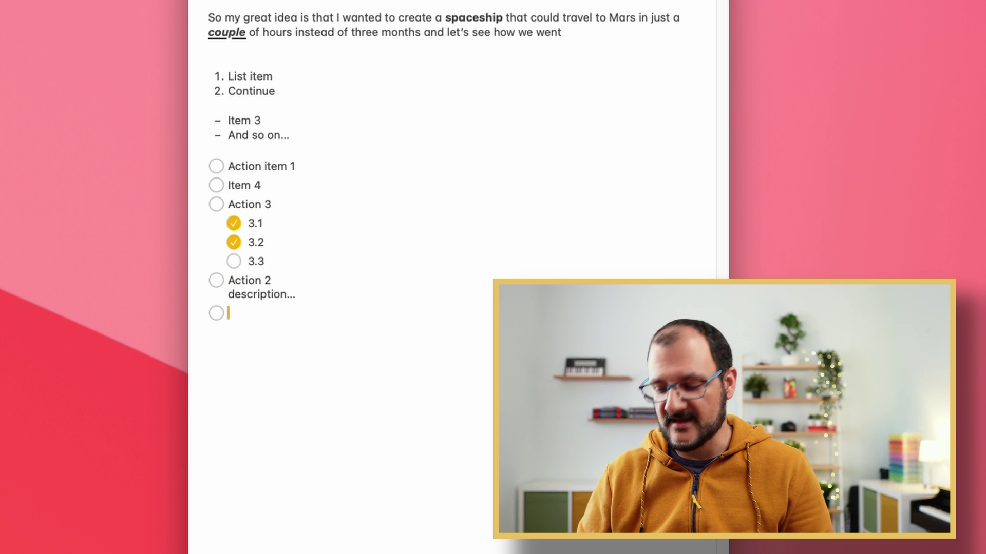
{"action": "type", "text": "item 5"}
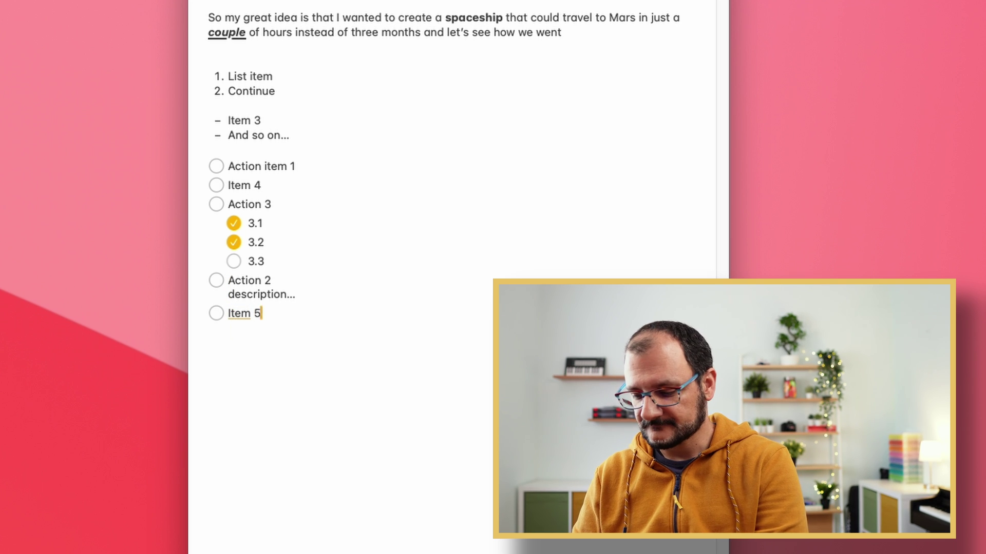
{"action": "key", "text": "Return"}
{"action": "type", "text": "imte"}
{"action": "key", "text": "BackSpace"}
{"action": "key", "text": "BackSpace"}
{"action": "key", "text": "BackSpace"}
{"action": "key", "text": "BackSpace"}
{"action": "type", "text": "Item"}
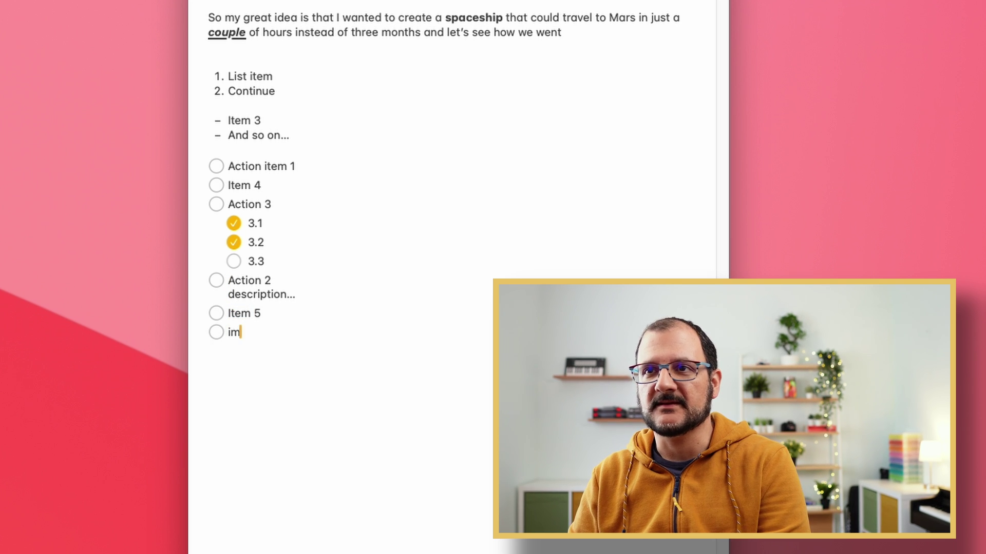
{"action": "type", "text": " 6"}
{"action": "key", "text": "Return"}
{"action": "type", "text": "Item 7"}
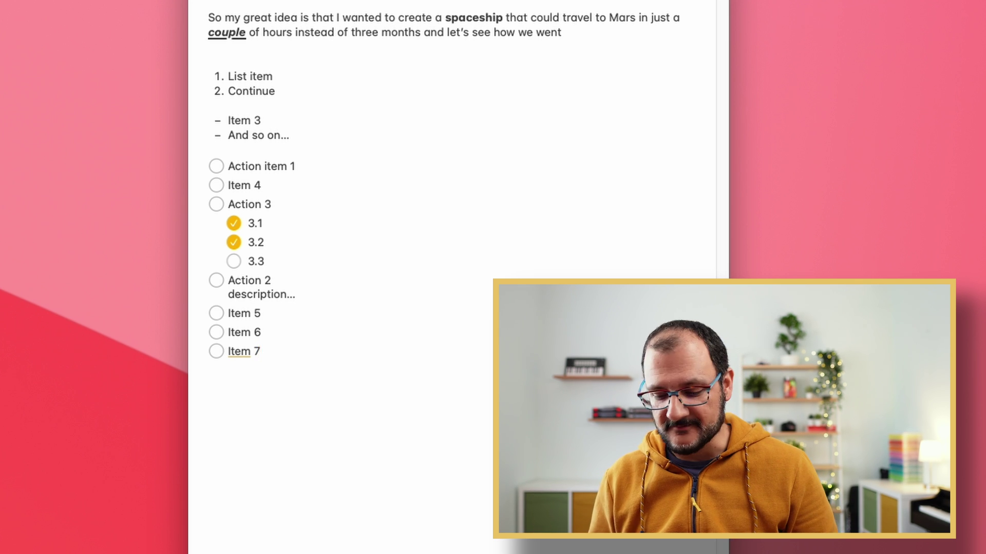
Indent "Item 6" and "Item 7" one level as sub-items of "Item 5"
{"action": "left_click", "coordinate": [261, 332]}
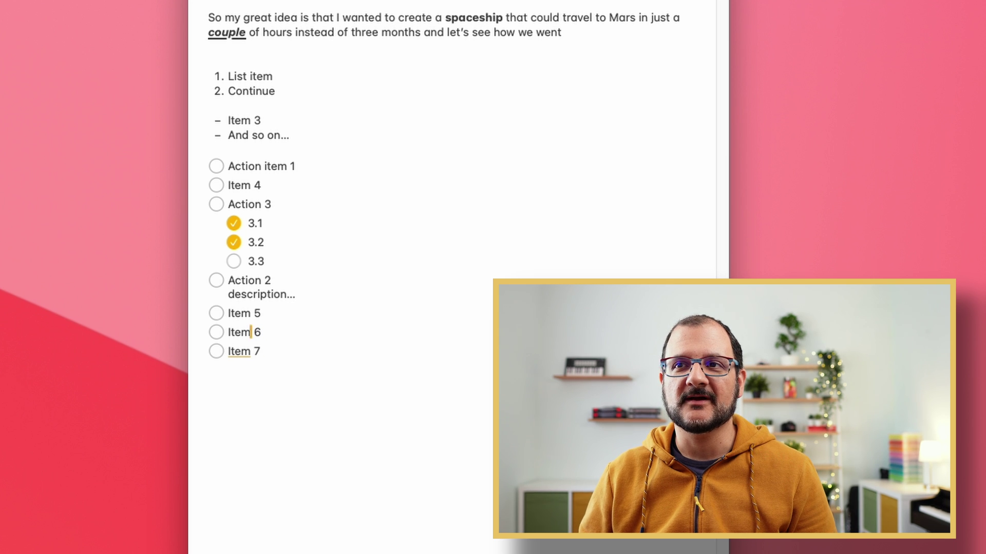
{"action": "left_click", "coordinate": [241, 332]}
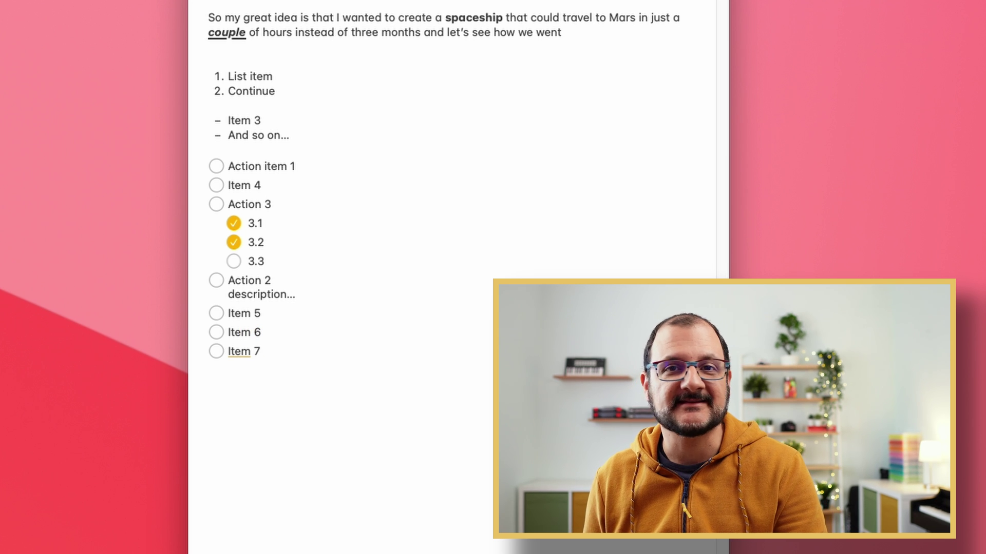
{"action": "key", "text": "Tab"}
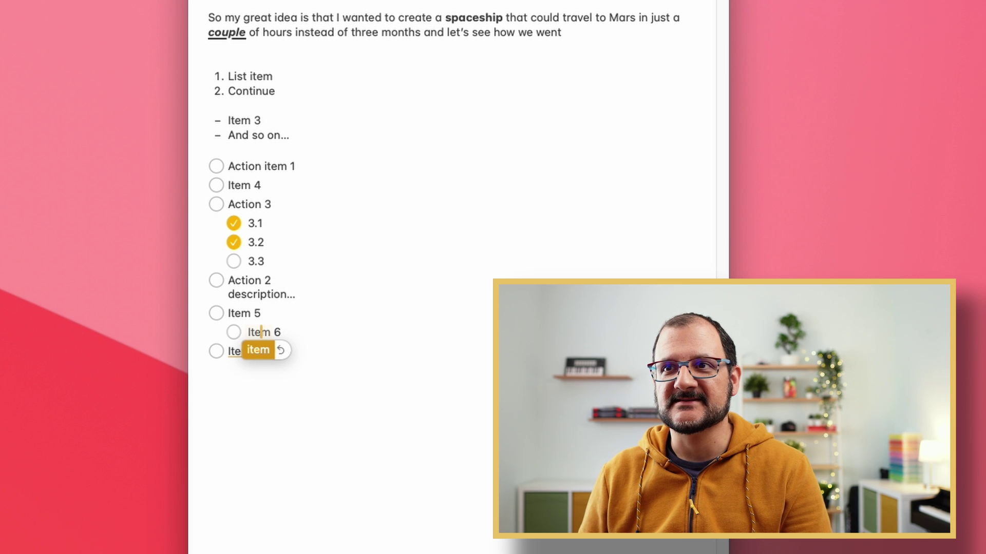
{"action": "left_click", "coordinate": [260, 351]}
{"action": "key", "text": "Tab"}
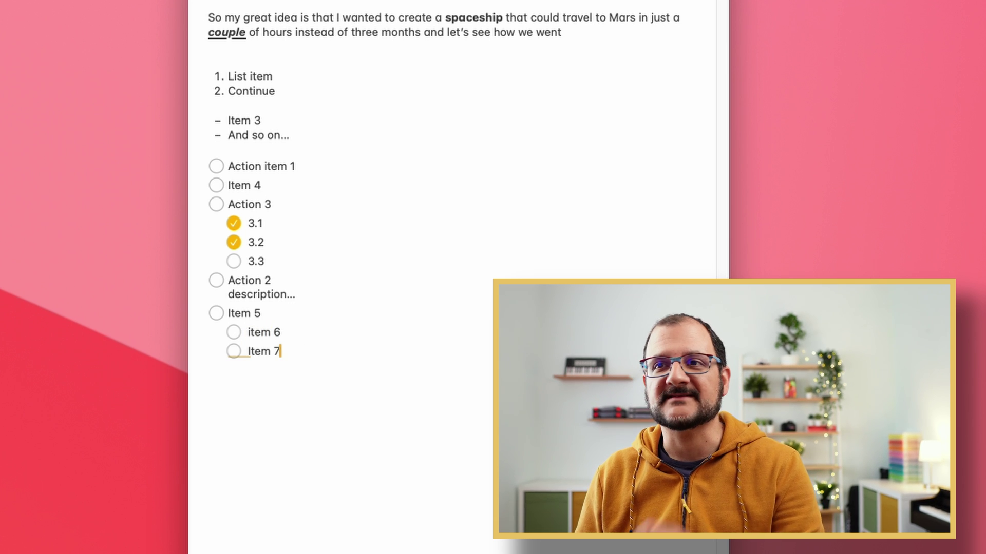
Indent "Item 7" one level deeper beneath "item 6" and bring it back out to the same level
{"action": "key", "text": "Left"}
{"action": "key", "text": "Left"}
{"action": "key", "text": "Left"}
{"action": "key", "text": "Left"}
{"action": "key", "text": "Right"}
{"action": "key", "text": "Right"}
{"action": "key", "text": "Right"}
{"action": "key", "text": "Right"}
{"action": "key", "text": "Left"}
{"action": "key", "text": "Left"}
{"action": "key", "text": "Left"}
{"action": "key", "text": "Left"}
{"action": "key", "text": "Right"}
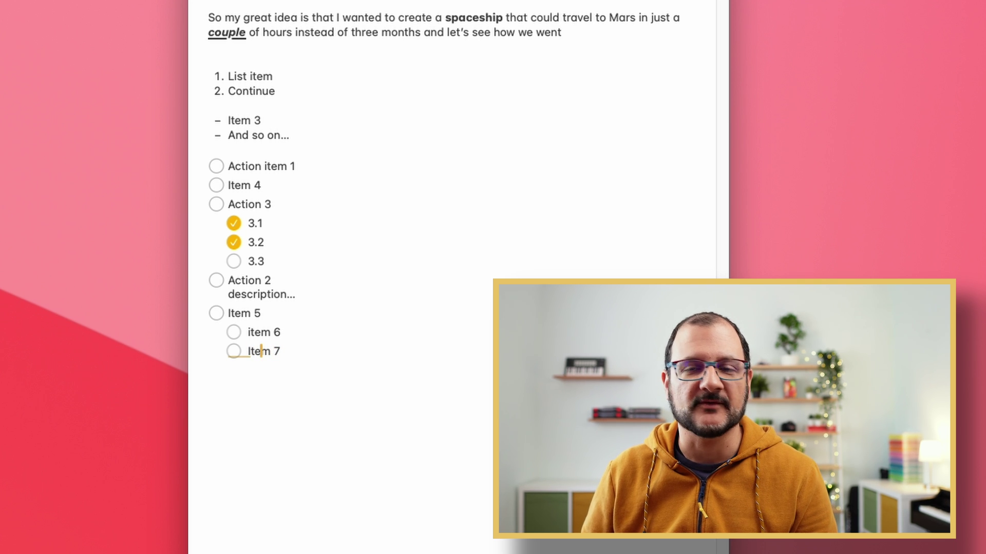
{"action": "key", "text": "Tab"}
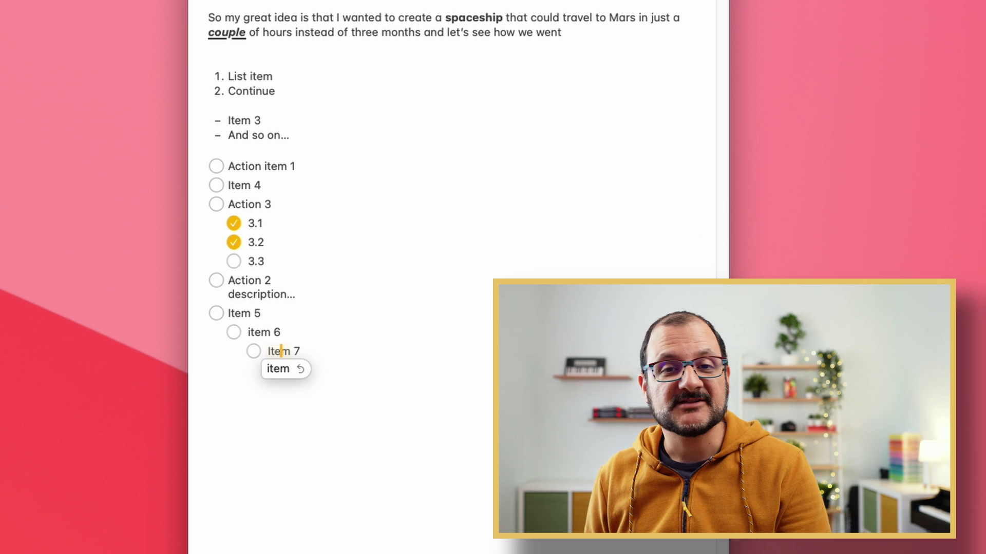
{"action": "key", "text": "shift+Tab"}
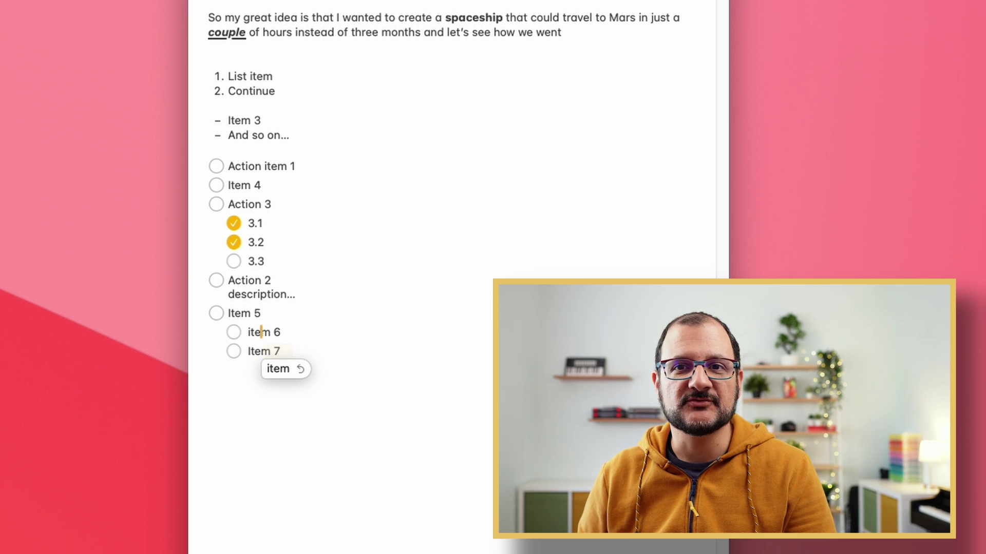
Move "Item 5" with its sub-items up to the top of the checklist, above "Action item 1"
{"action": "key", "text": "Up"}
{"action": "key", "text": "Up"}
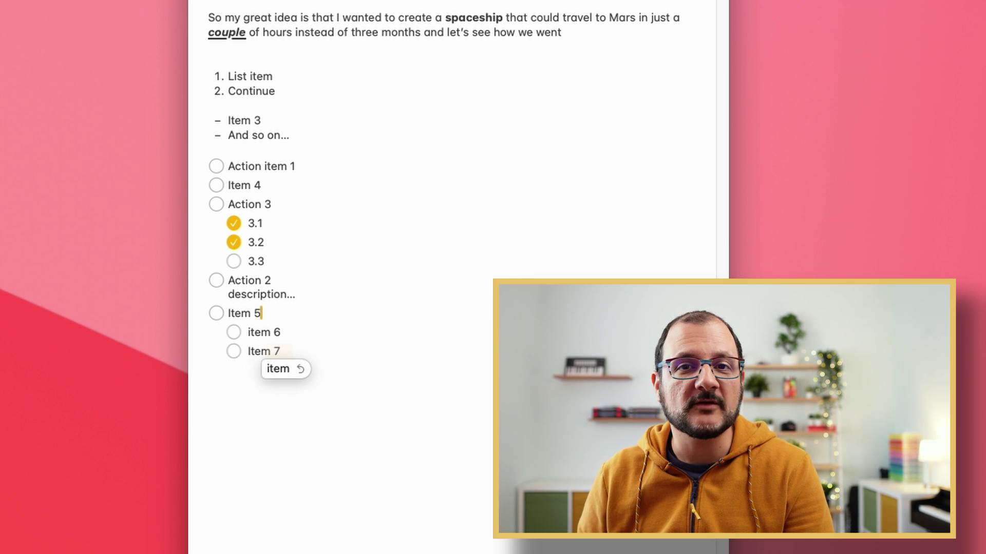
{"action": "key", "text": "ctrl+super+Up"}
{"action": "key", "text": "ctrl+super+Up"}
{"action": "key", "text": "ctrl+super+Up"}
{"action": "key", "text": "ctrl+super+Up"}
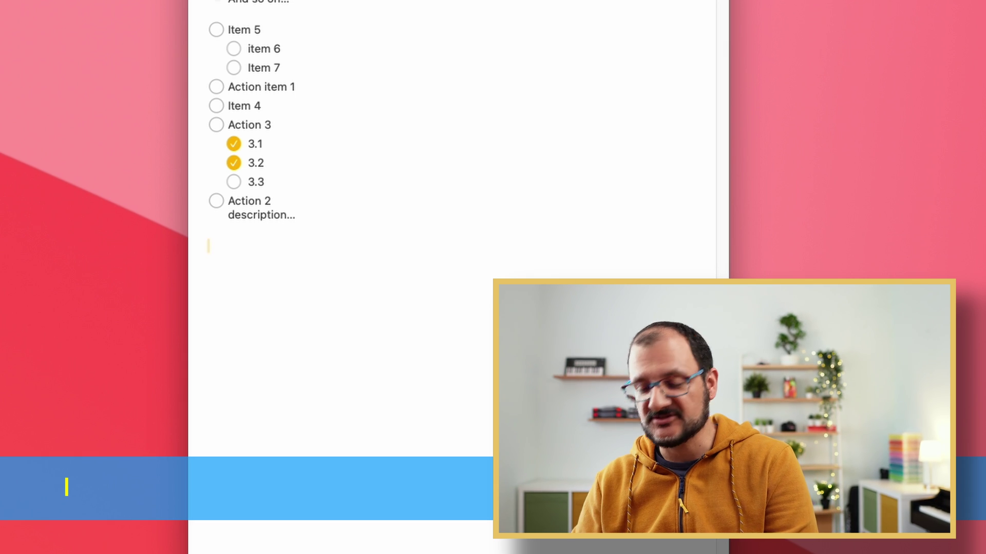
Add a monospaced block reading "some code here" below the checklist and a block quote "A quote goes here!" above that block
{"action": "key", "text": "ctrl+shift+m"}
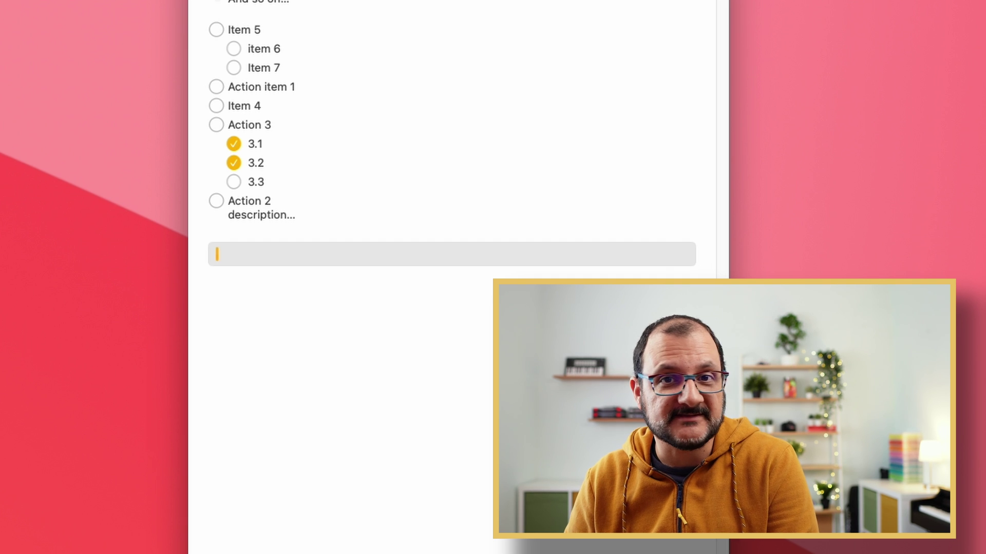
{"action": "type", "text": "some code here"}
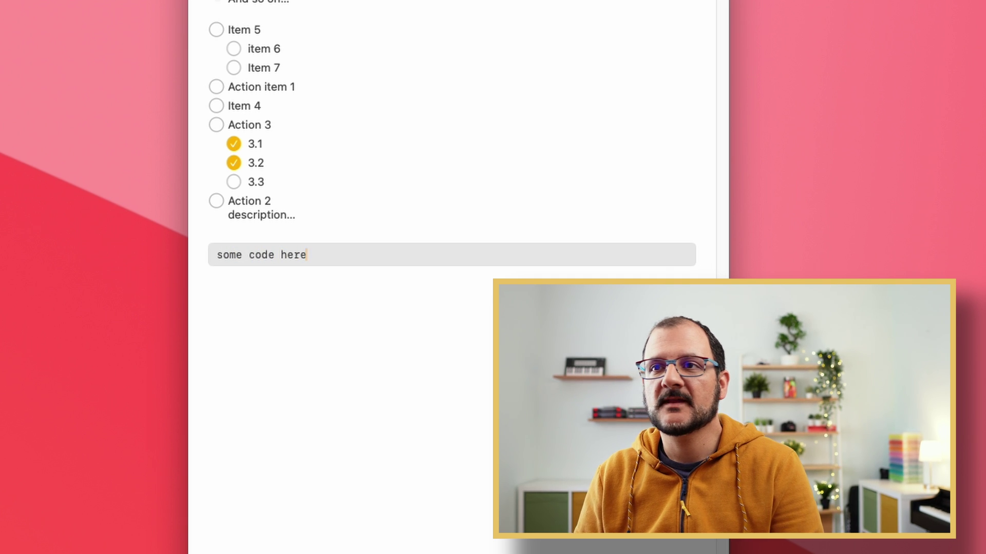
{"action": "key", "text": "Up"}
{"action": "key", "text": "Return"}
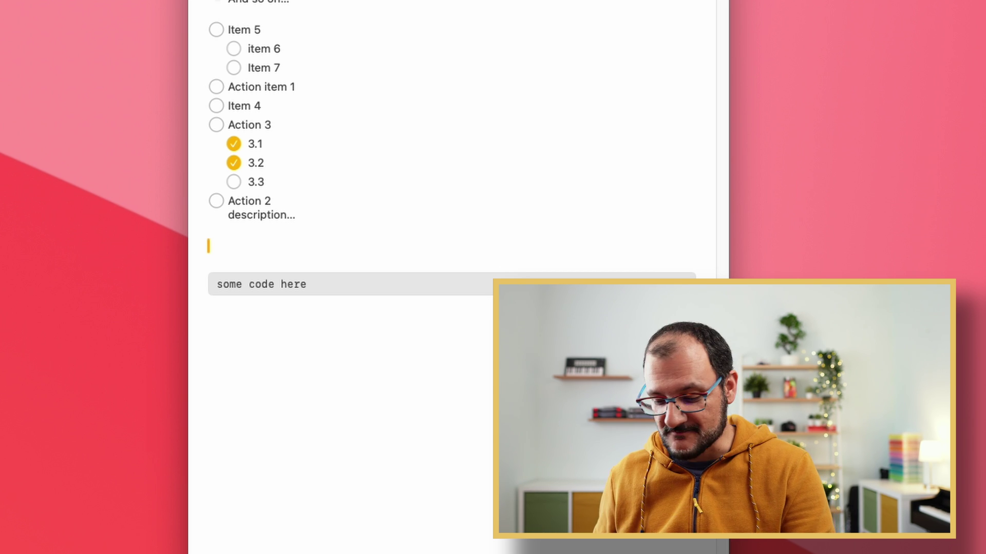
{"action": "type", "text": "> A quote"}
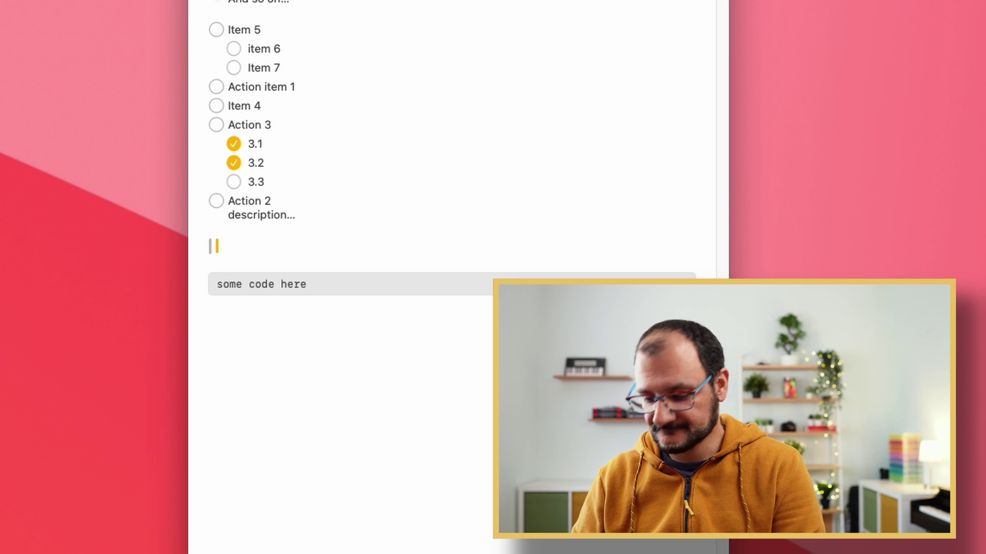
{"action": "type", "text": " goes here!"}
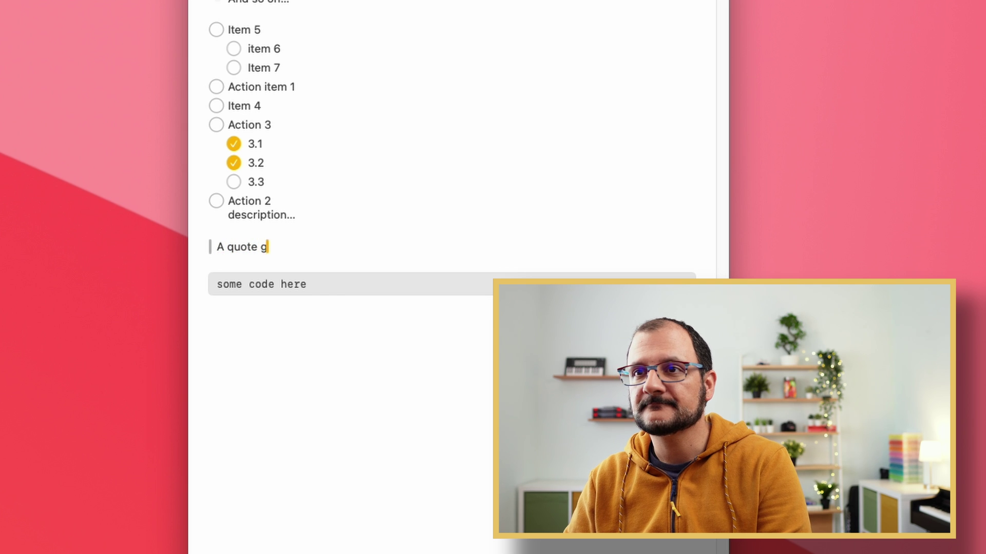
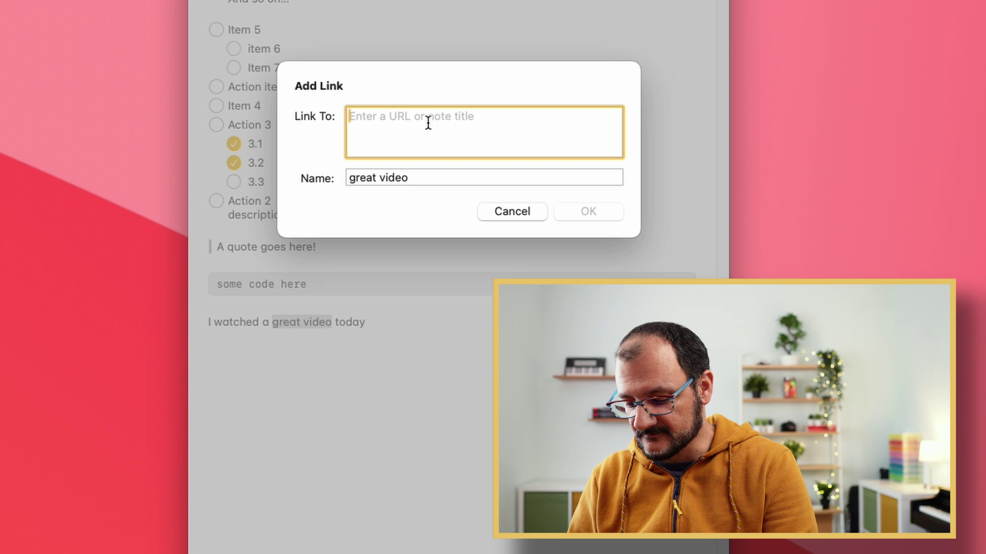
Link the selected words "great video" to the note "Why Youtubers quit too soon", keeping the link name
{"action": "type", "text": "youtu"}
{"action": "key", "text": "Down"}
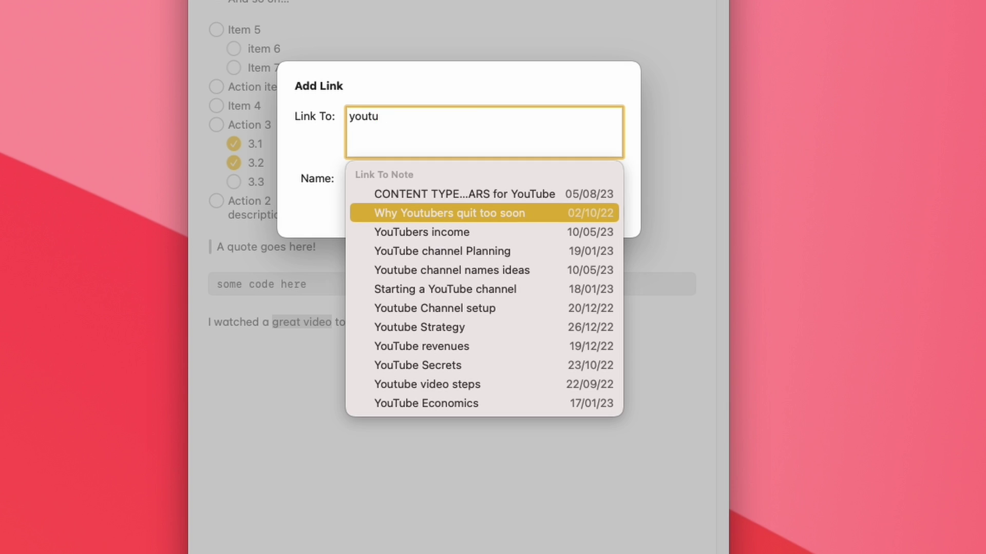
{"action": "key", "text": "Return"}
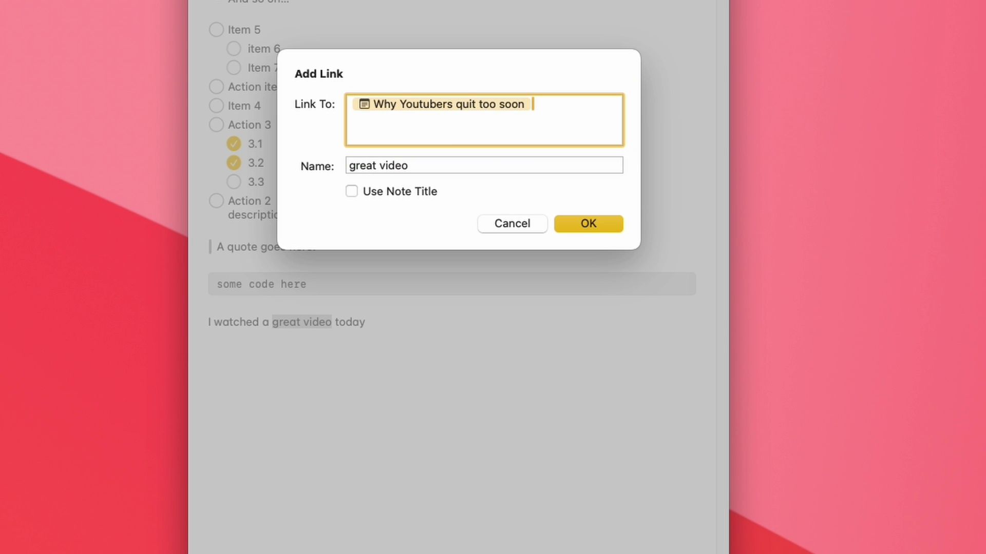
{"action": "left_click", "coordinate": [604, 232]}
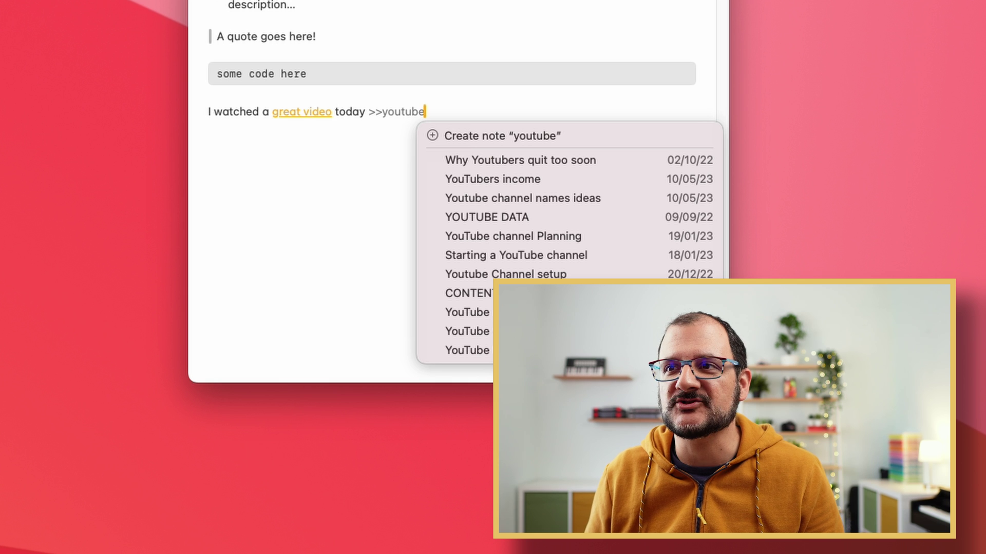
Insert an inline link to the note "Why Youtubers quit too soon" after the word "today"
{"action": "key", "text": "Down"}
{"action": "key", "text": "Down"}
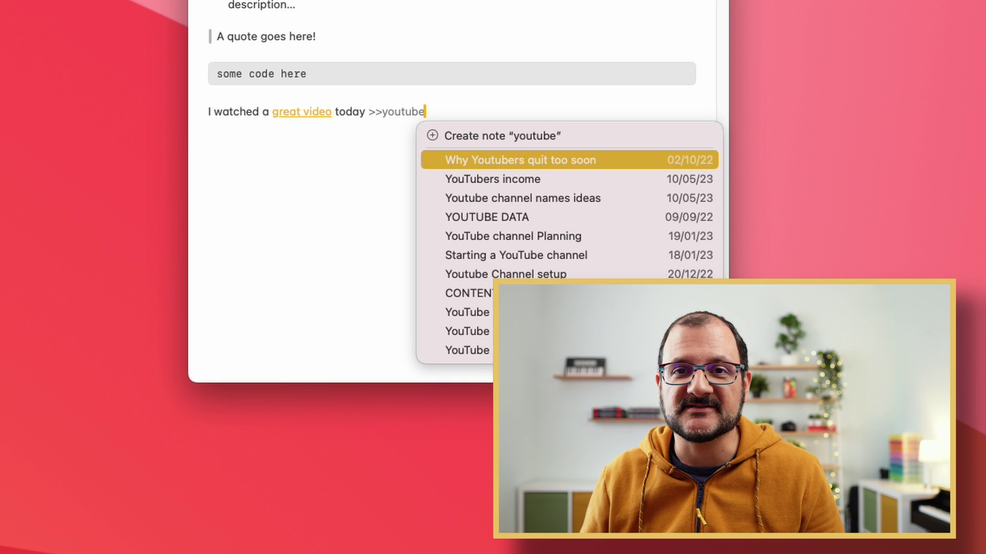
{"action": "key", "text": "Return"}
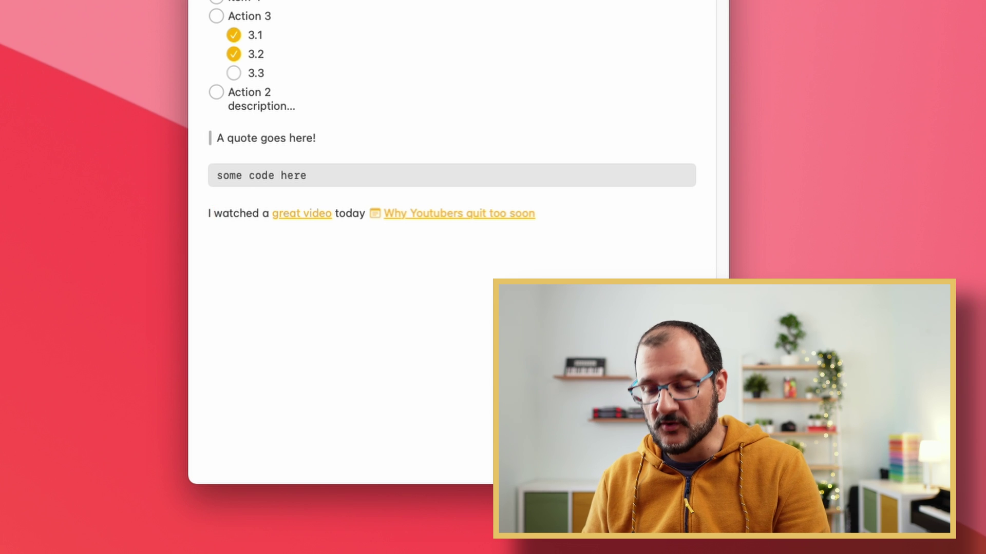
Colour the word "watched" in Maraschino from the Apple colour palette and place the cursor on the line below
{"action": "key", "text": "alt+shift+Right"}
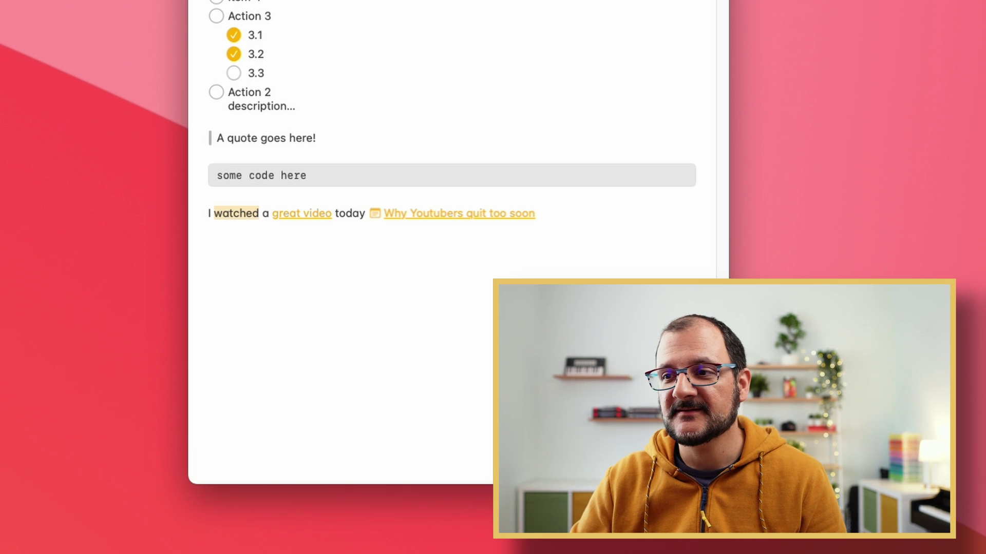
{"action": "key", "text": "super+shift+c"}
{"action": "left_click_drag", "start_coordinate": [480, 304], "coordinate": [470, 347]}
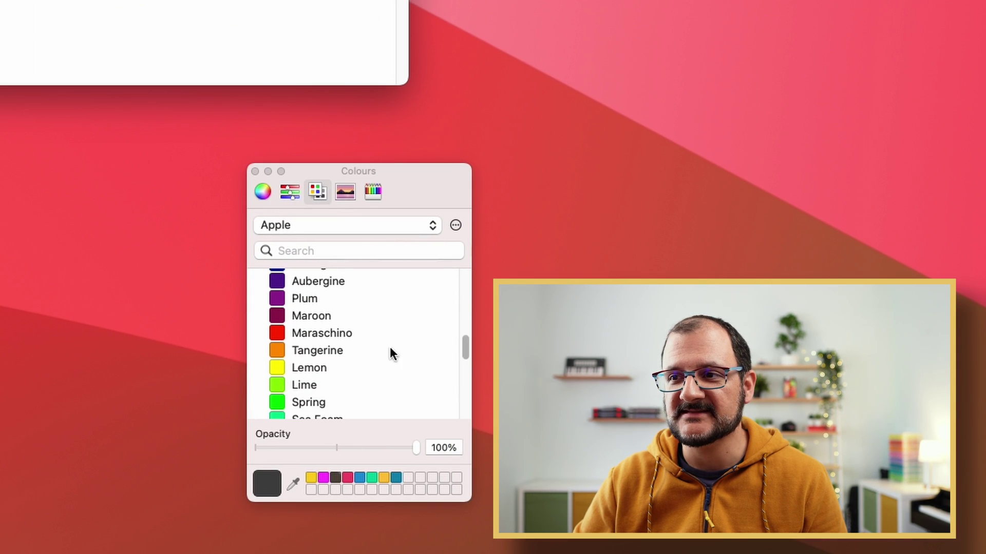
{"action": "left_click", "coordinate": [332, 335]}
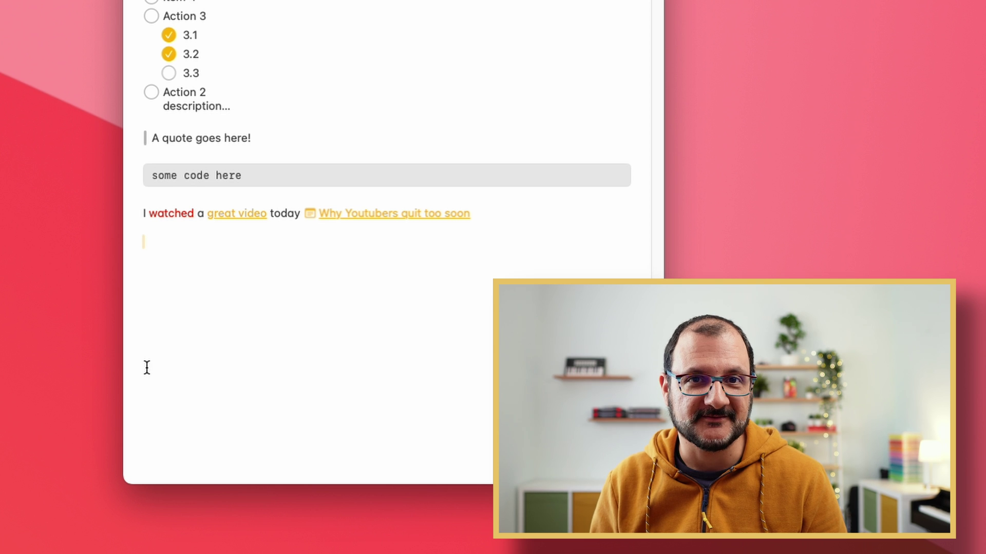
{"action": "key", "text": "Return"}
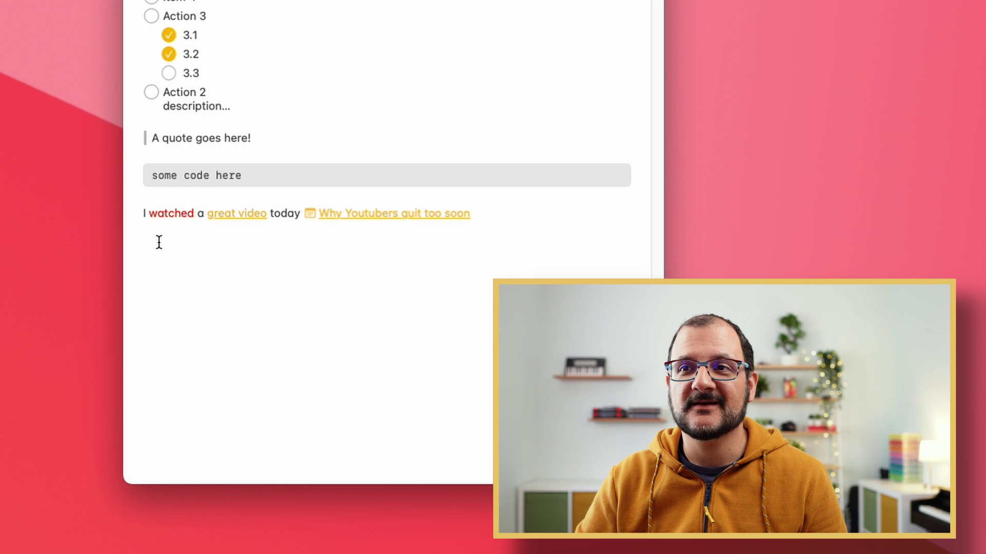
Make the word "watched" bold and underlined
{"action": "double_click", "coordinate": [163, 215]}
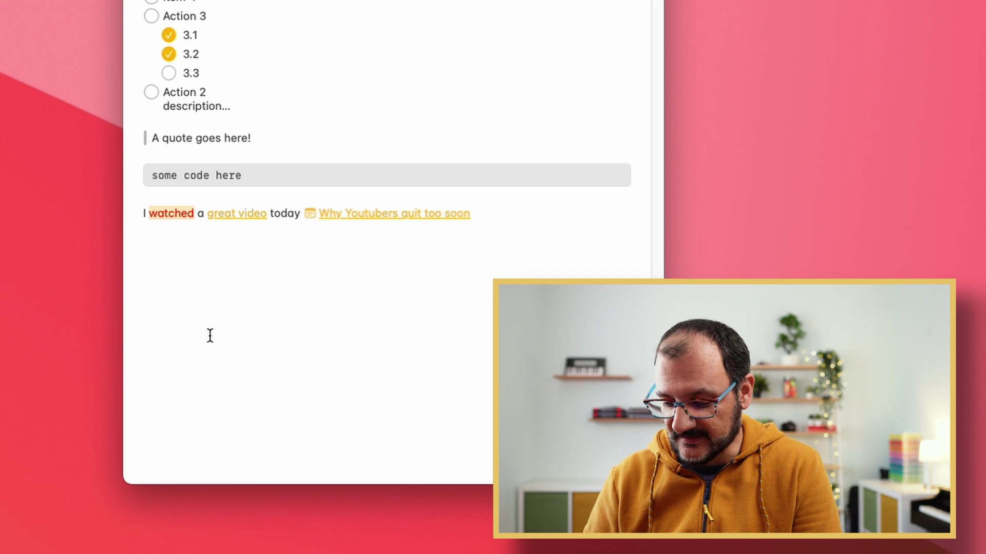
{"action": "key", "text": "super+b"}
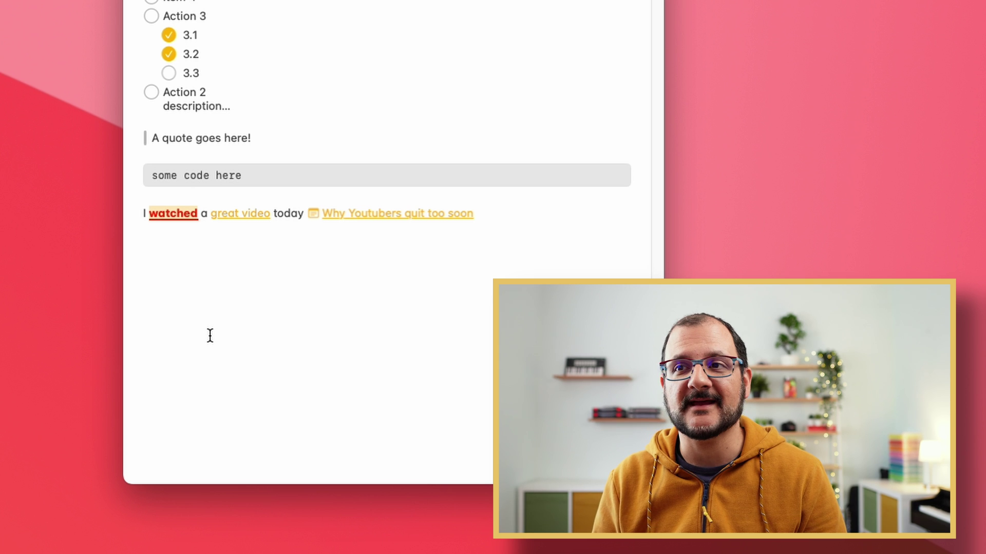
{"action": "left_click", "coordinate": [187, 280]}
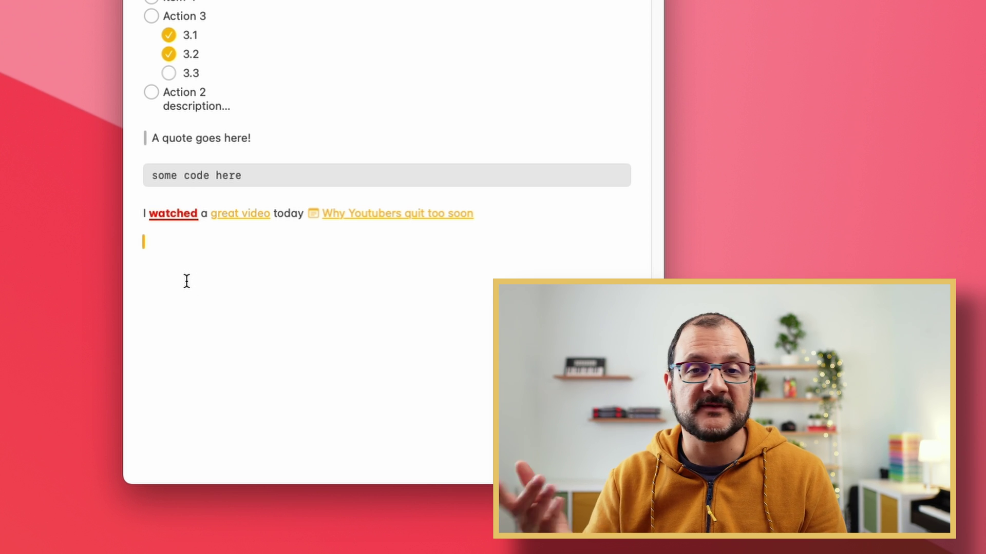